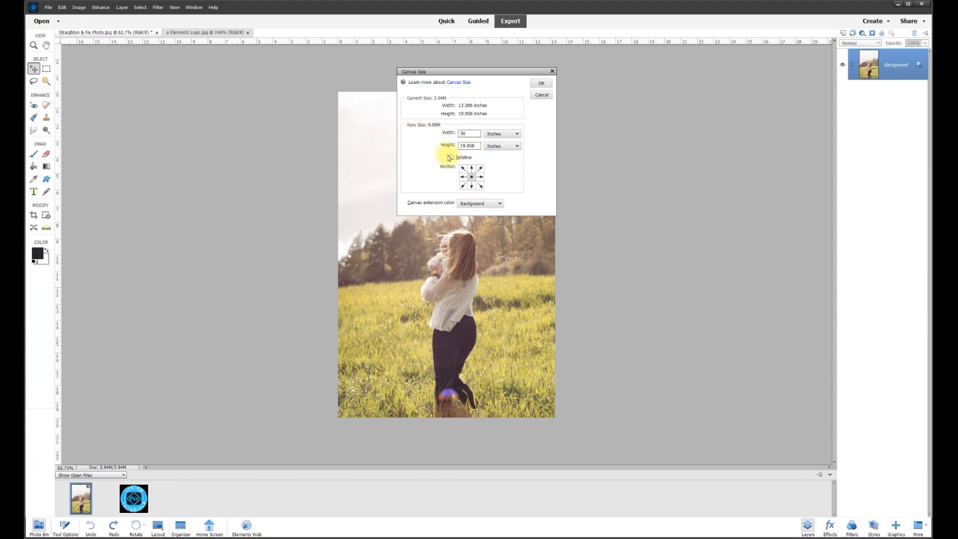
Set the canvas height to 22 inches alongside the 30-inch width and apply the new canvas size.
{"action": "left_click_drag", "start_coordinate": [480, 146], "coordinate": [371, 141]}
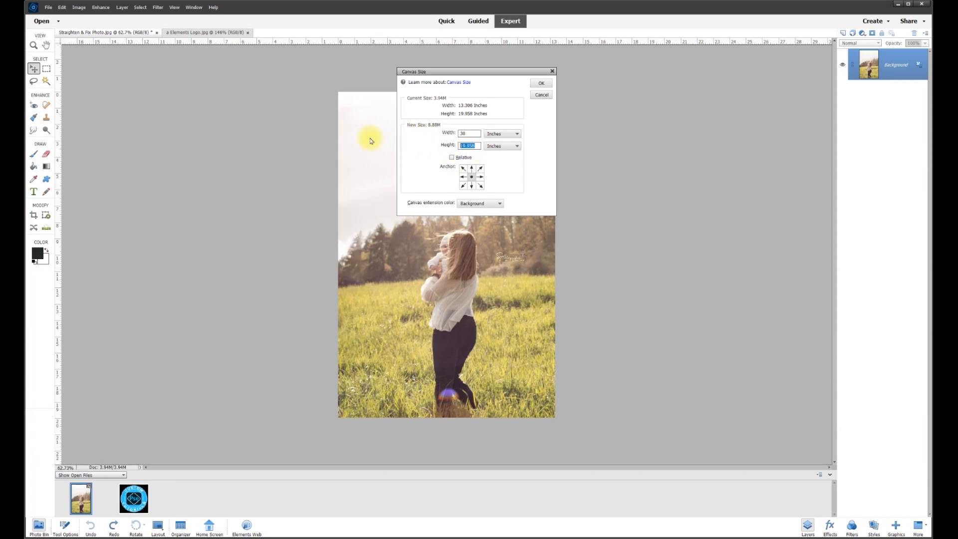
{"action": "type", "text": "30"}
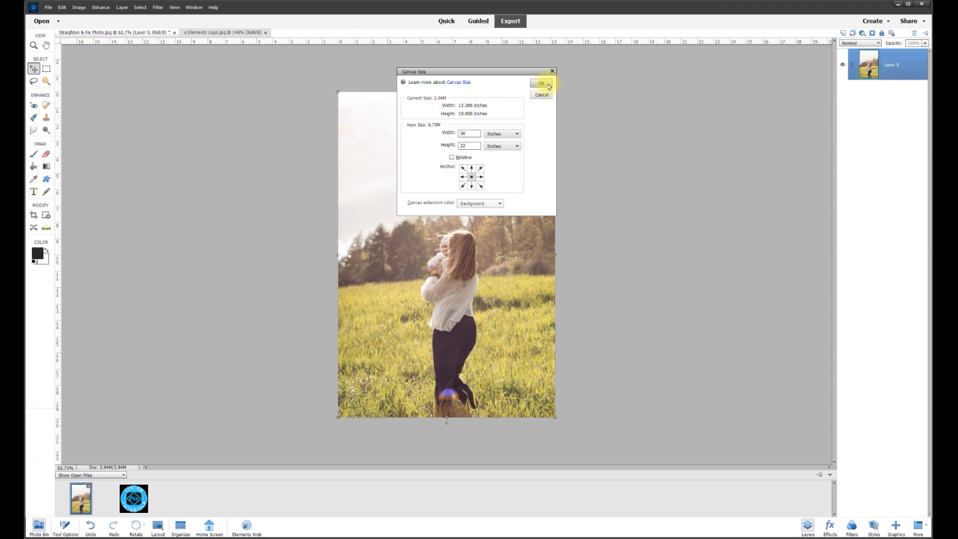
{"action": "left_click", "coordinate": [542, 84]}
Move the photo to the left half of the canvas and place a duplicate of its layer beside it on the right half.
{"action": "left_click_drag", "start_coordinate": [419, 165], "coordinate": [290, 163]}
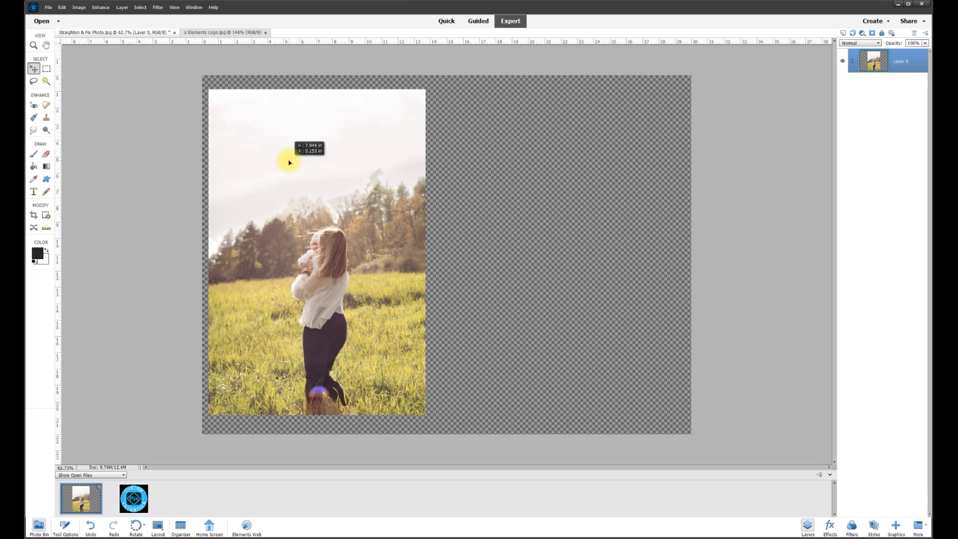
{"action": "key", "text": "ctrl+0"}
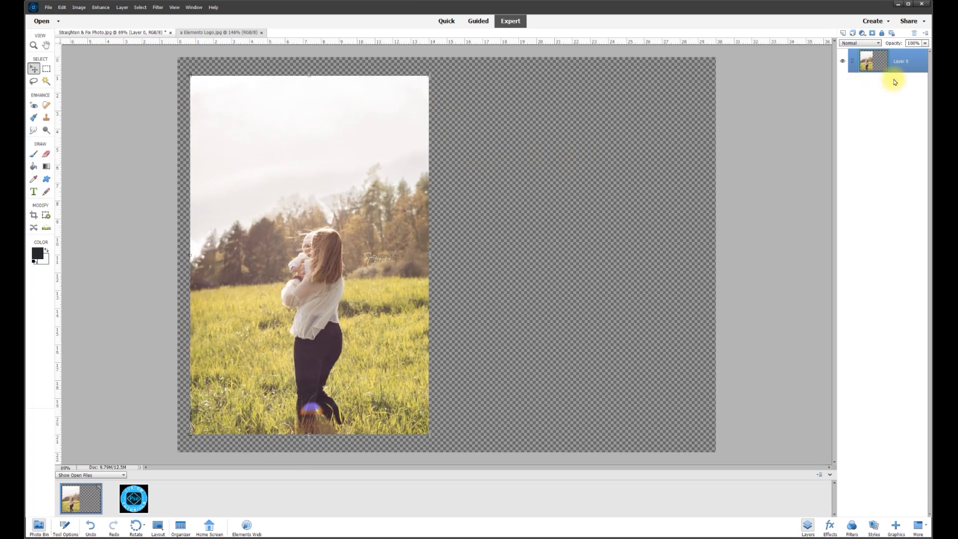
{"action": "right_click", "coordinate": [897, 63]}
{"action": "left_click", "coordinate": [908, 91]}
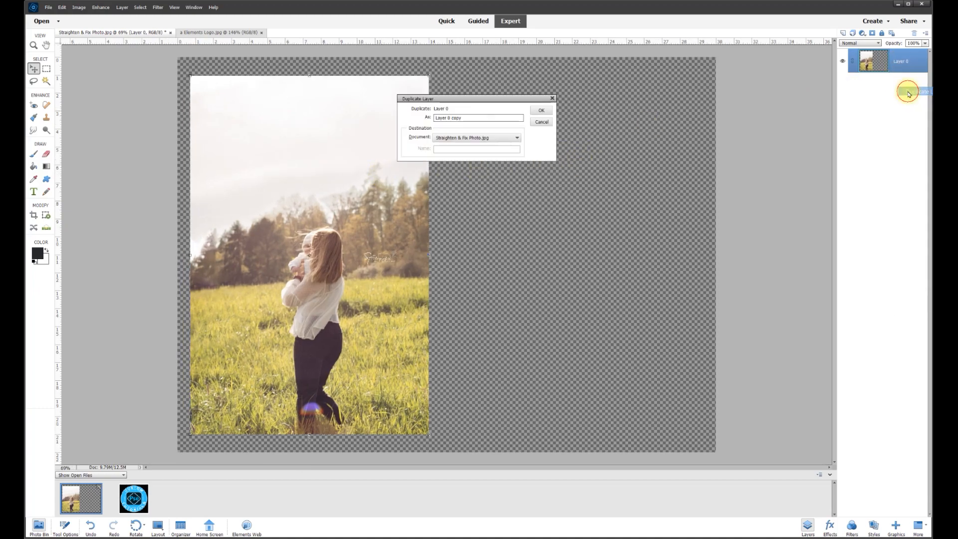
{"action": "left_click", "coordinate": [541, 110]}
{"action": "left_click_drag", "start_coordinate": [392, 156], "coordinate": [634, 165]}
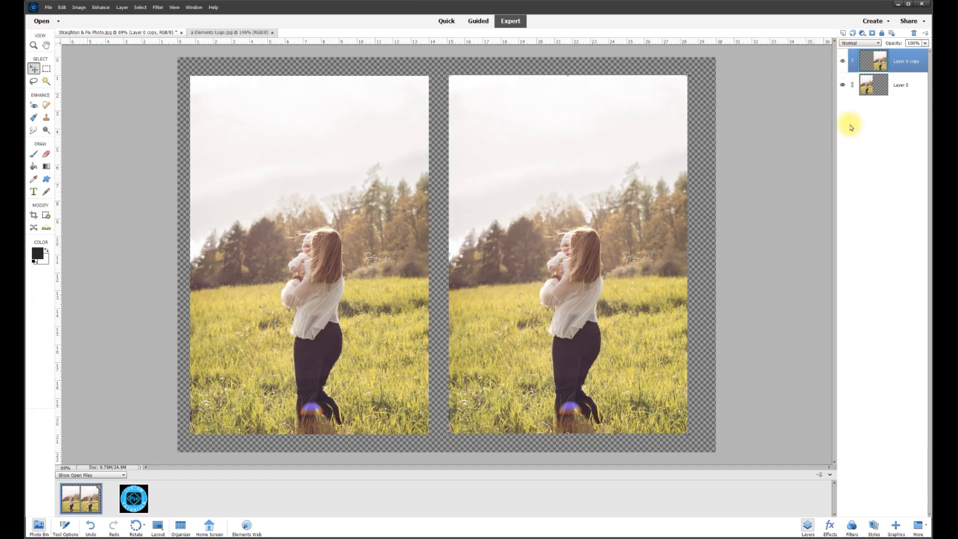
Duplicate the Layer 0 copy layer within the same document, keeping the suggested name.
{"action": "right_click", "coordinate": [902, 63]}
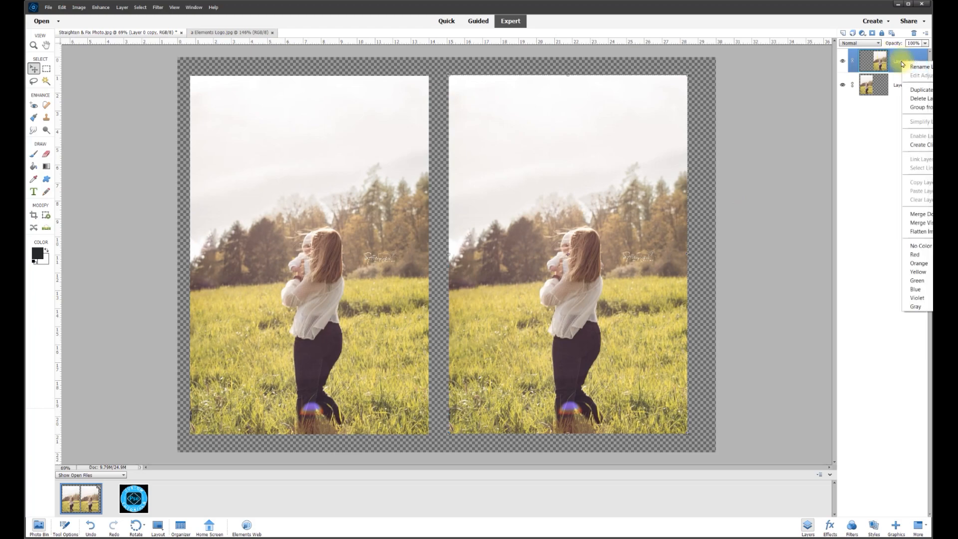
{"action": "left_click", "coordinate": [918, 90]}
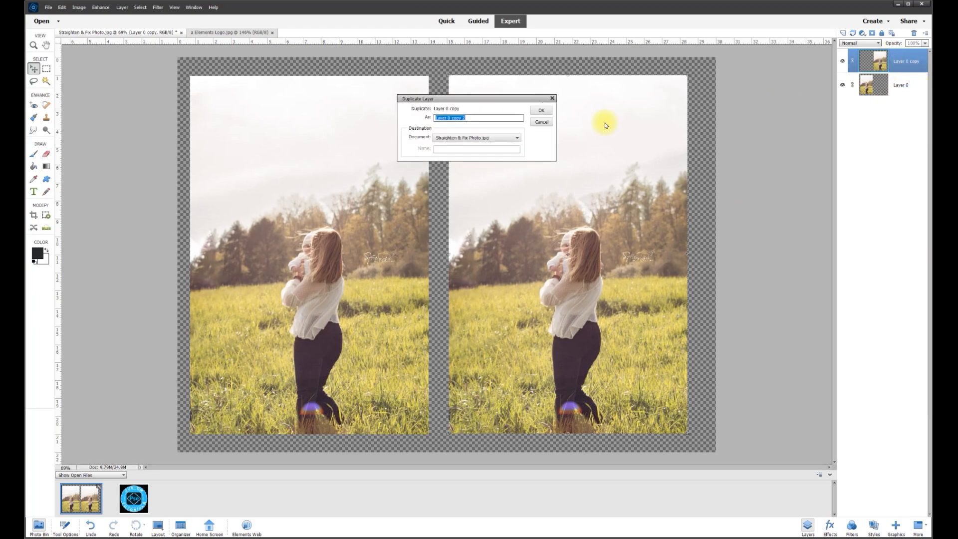
{"action": "left_click", "coordinate": [540, 110]}
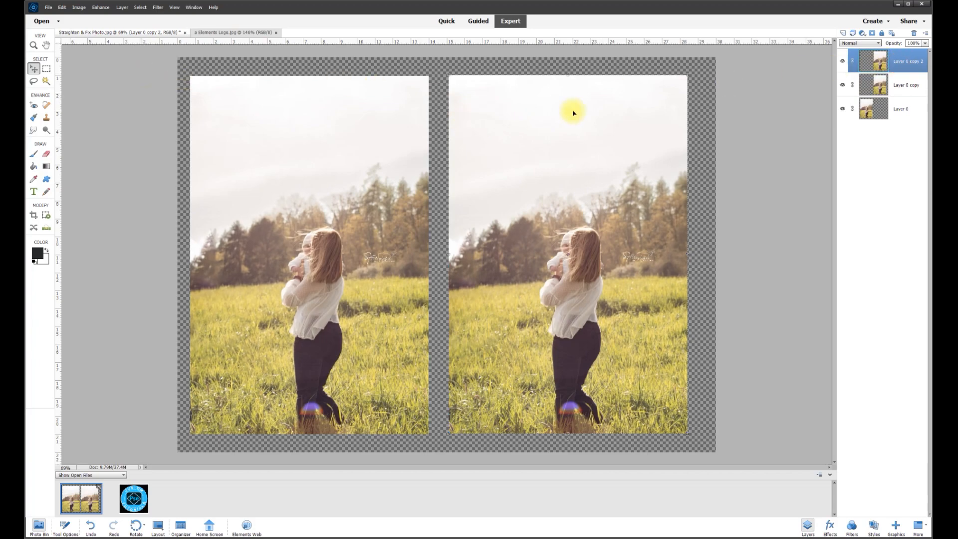
Distort Layer 0 copy 2 by pulling its upper-left corner up and outward beyond the canvas top until the leaning trees look straight.
{"action": "left_click", "coordinate": [79, 7]}
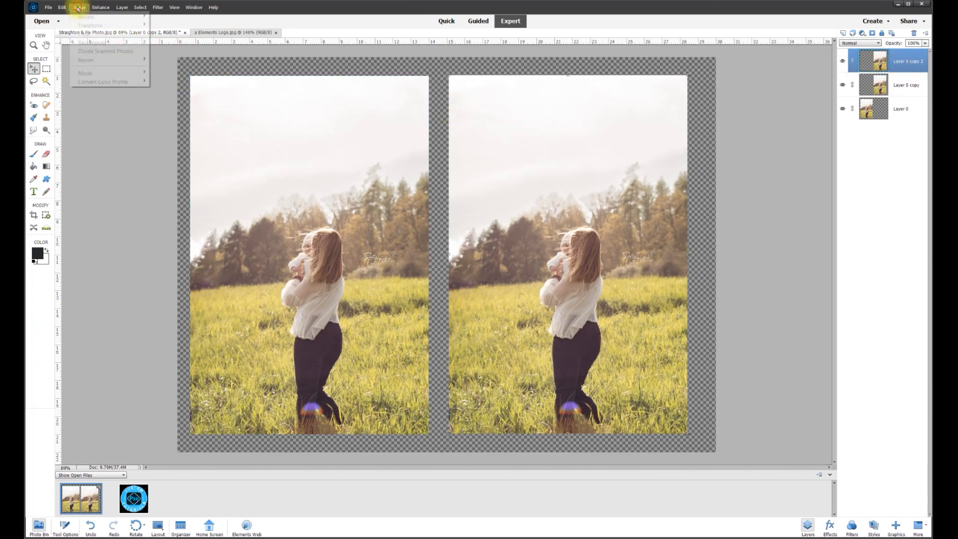
{"action": "mouse_move", "coordinate": [85, 26]}
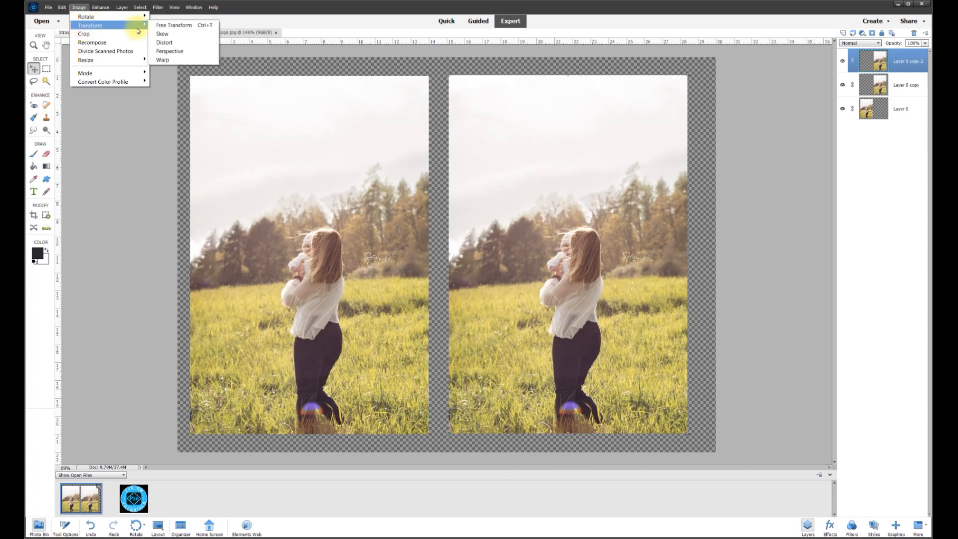
{"action": "left_click", "coordinate": [164, 43]}
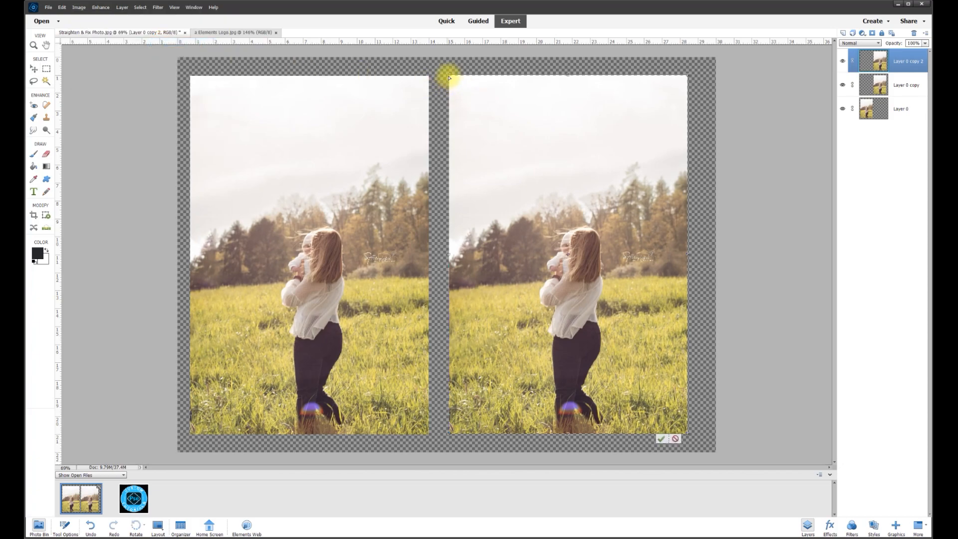
{"action": "left_click_drag", "start_coordinate": [450, 76], "coordinate": [451, 42]}
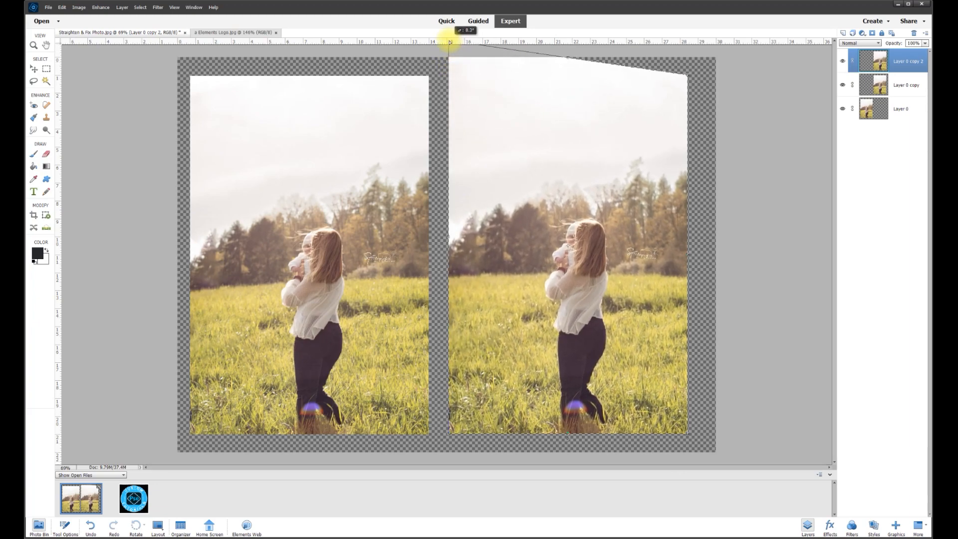
{"action": "mouse_move", "coordinate": [451, 42]}
{"action": "left_mouse_down"}
{"action": "mouse_move", "coordinate": [395, 39]}
{"action": "mouse_move", "coordinate": [412, 31]}
{"action": "mouse_move", "coordinate": [508, 53]}
{"action": "mouse_move", "coordinate": [512, 68]}
{"action": "mouse_move", "coordinate": [440, 53]}
{"action": "left_mouse_up"}
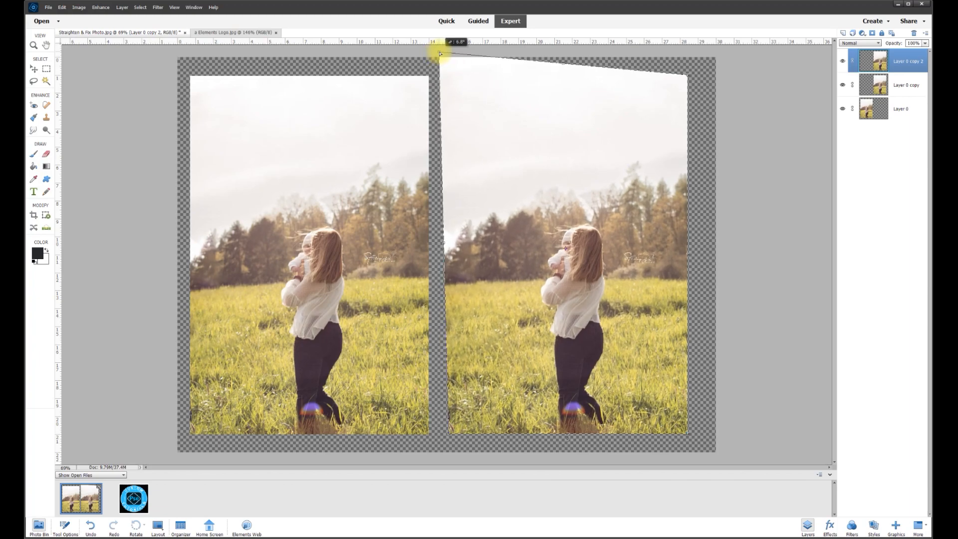
{"action": "left_click_drag", "start_coordinate": [440, 53], "coordinate": [433, 46]}
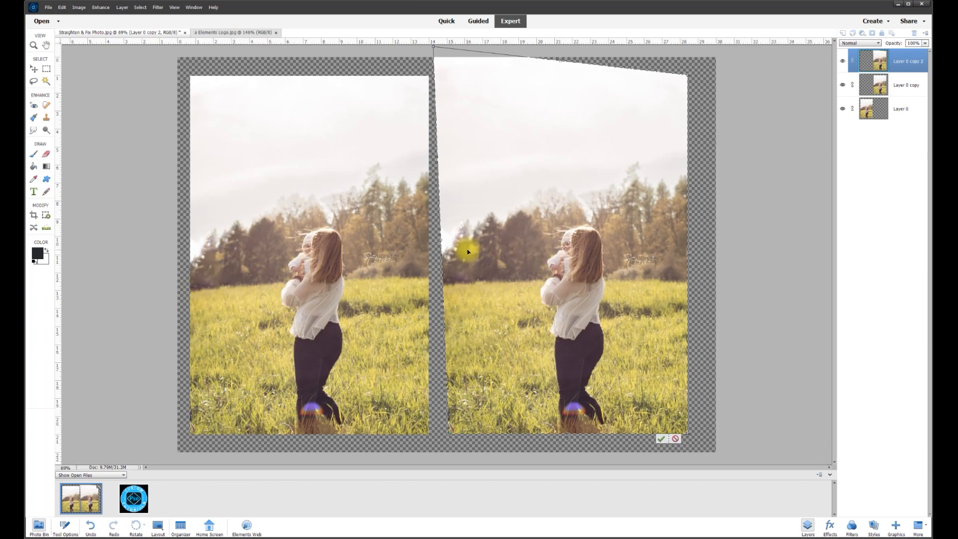
{"action": "left_click", "coordinate": [662, 439]}
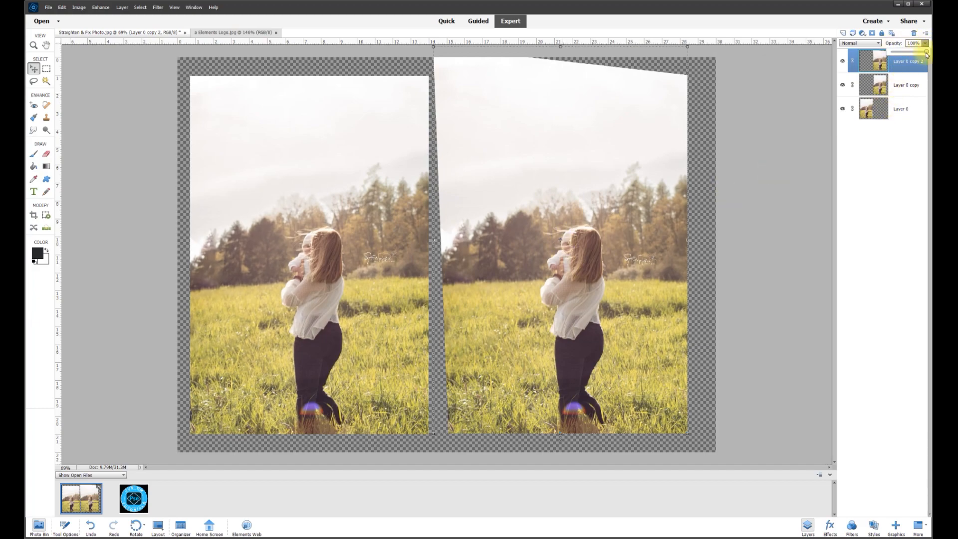
Lower the opacity of Layer 0 copy 2 to 50% and set up the Eraser with a soft 50 px brush.
{"action": "left_click_drag", "start_coordinate": [912, 54], "coordinate": [911, 52]}
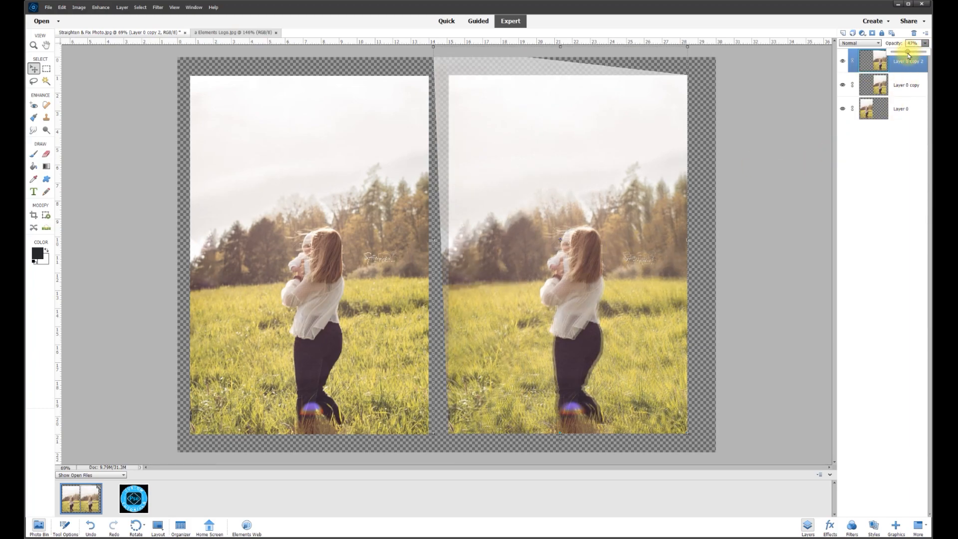
{"action": "left_click_drag", "start_coordinate": [909, 55], "coordinate": [910, 54]}
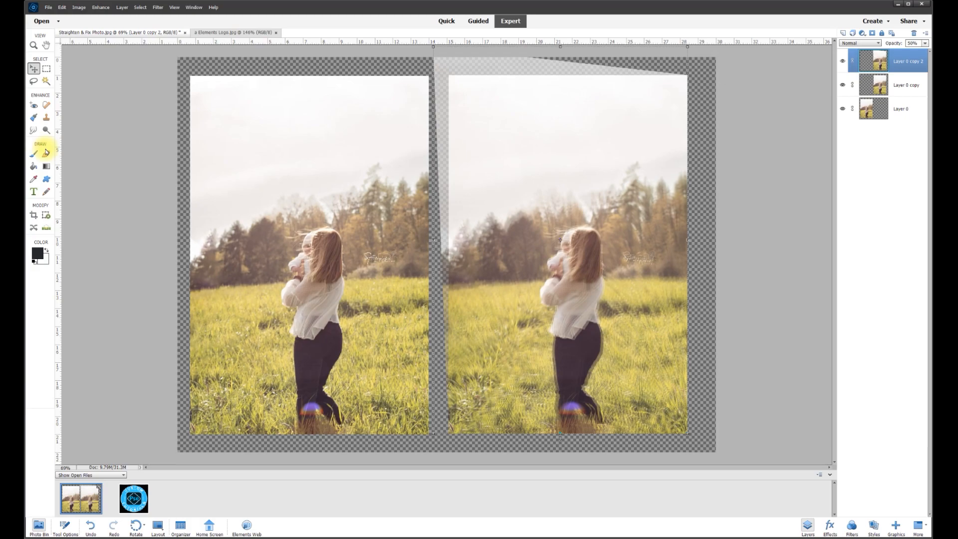
{"action": "left_click", "coordinate": [65, 526]}
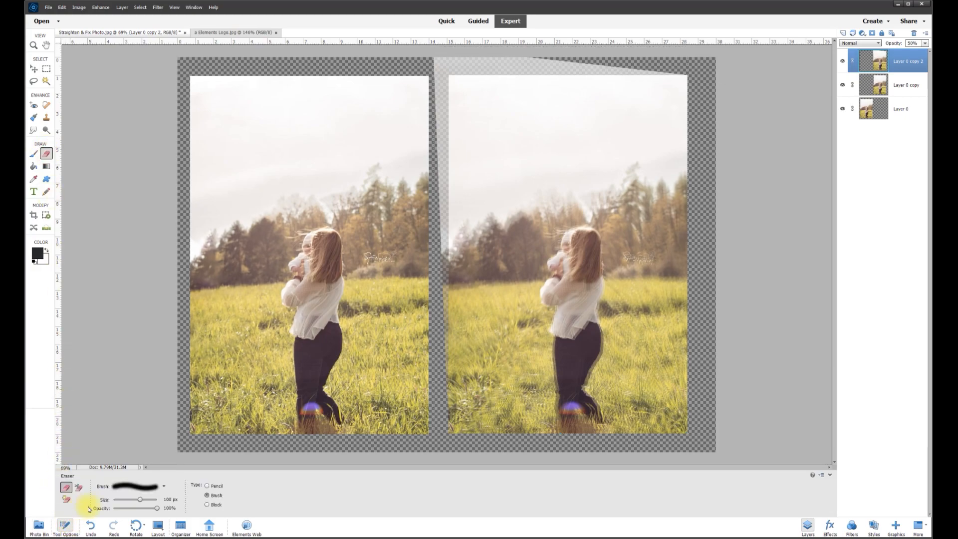
{"action": "left_click", "coordinate": [141, 491]}
{"action": "scroll", "coordinate": [178, 519], "scroll_direction": "up", "scroll_amount": 2}
{"action": "scroll", "coordinate": [166, 526], "scroll_direction": "down", "scroll_amount": 2}
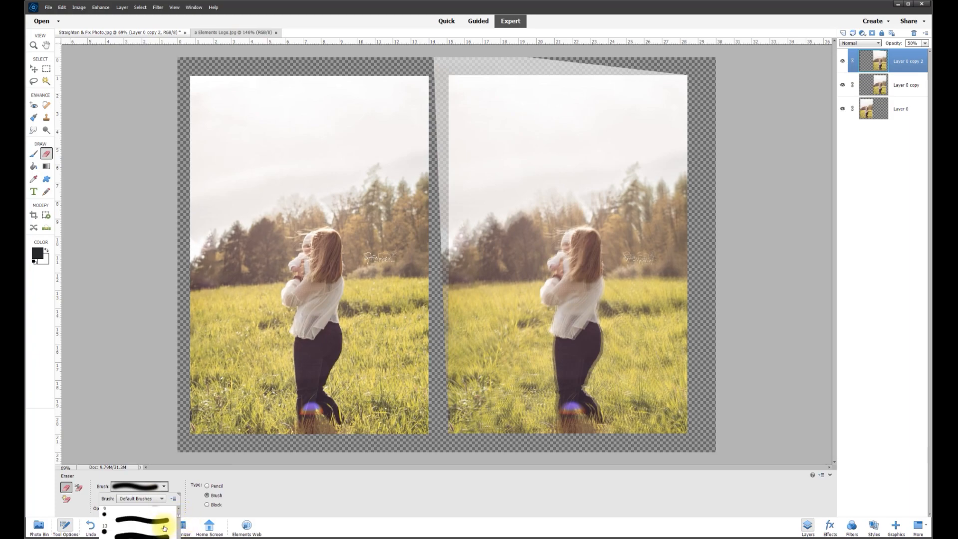
{"action": "scroll", "coordinate": [147, 532], "scroll_direction": "down", "scroll_amount": 1}
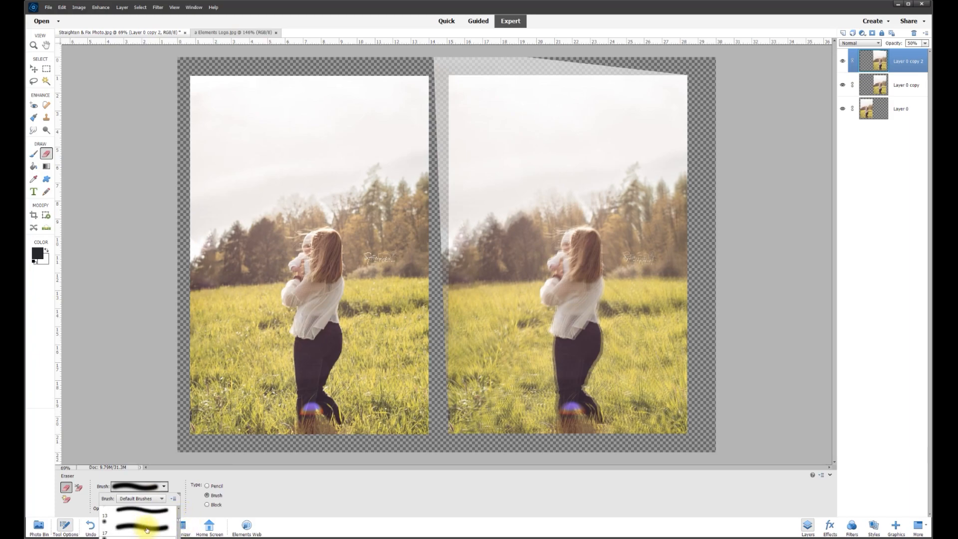
{"action": "left_click", "coordinate": [240, 492]}
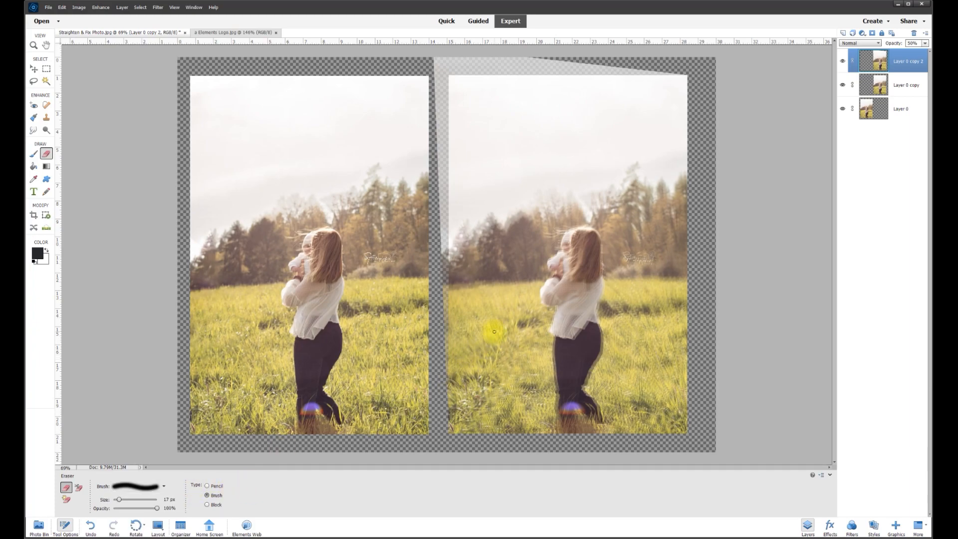
{"action": "type", "text": "50"}
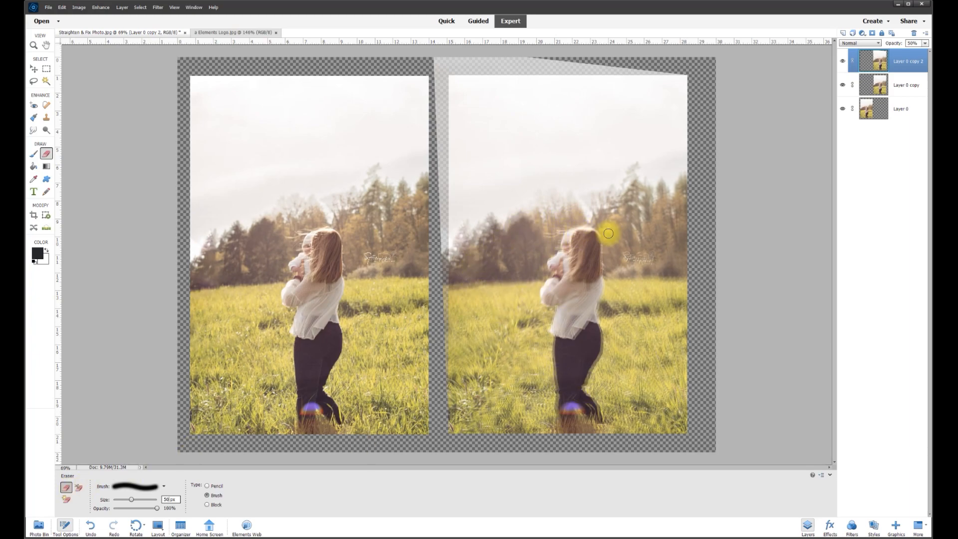
Erase a path on Layer 0 copy 2 along the treetops and down the left edge of the woman to the photo's bottom.
{"action": "left_click", "coordinate": [34, 69]}
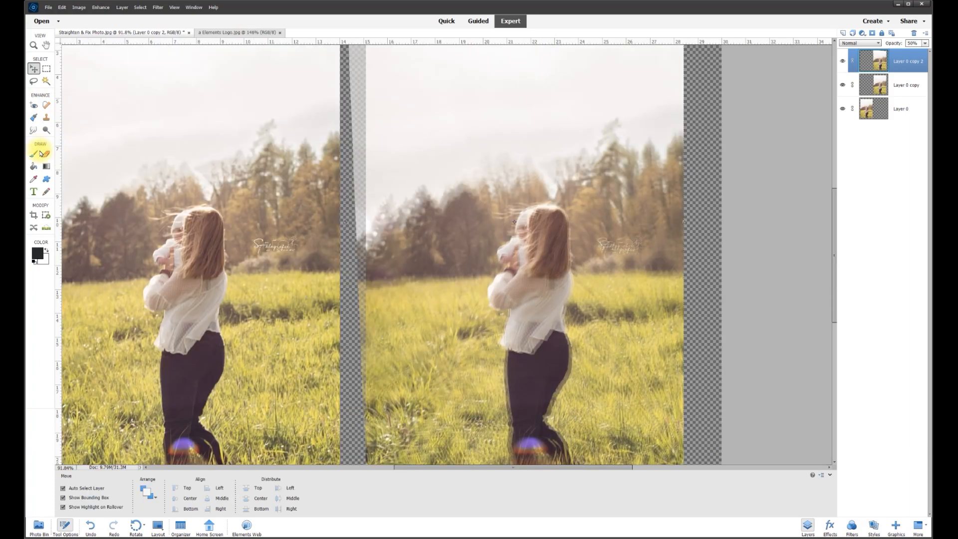
{"action": "left_click", "coordinate": [47, 154]}
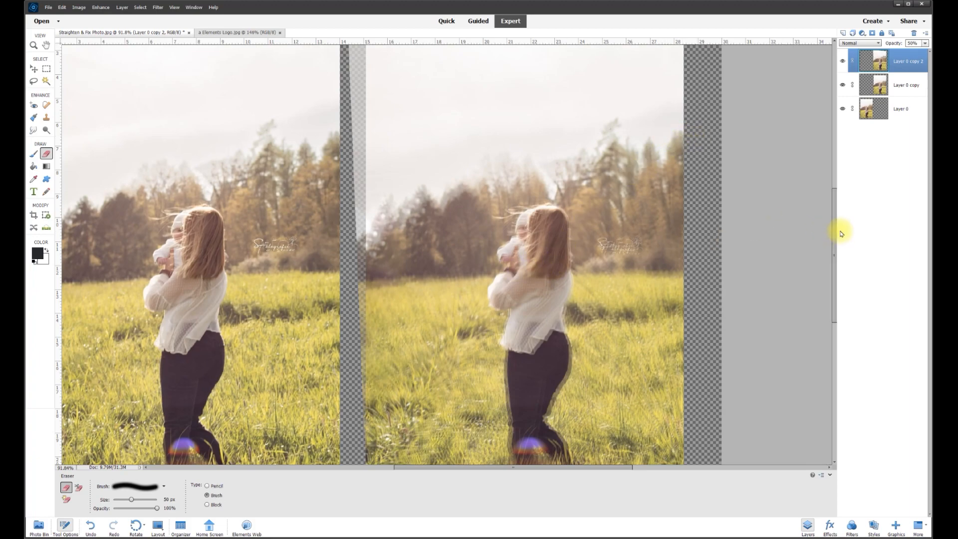
{"action": "left_click_drag", "start_coordinate": [835, 233], "coordinate": [834, 259]}
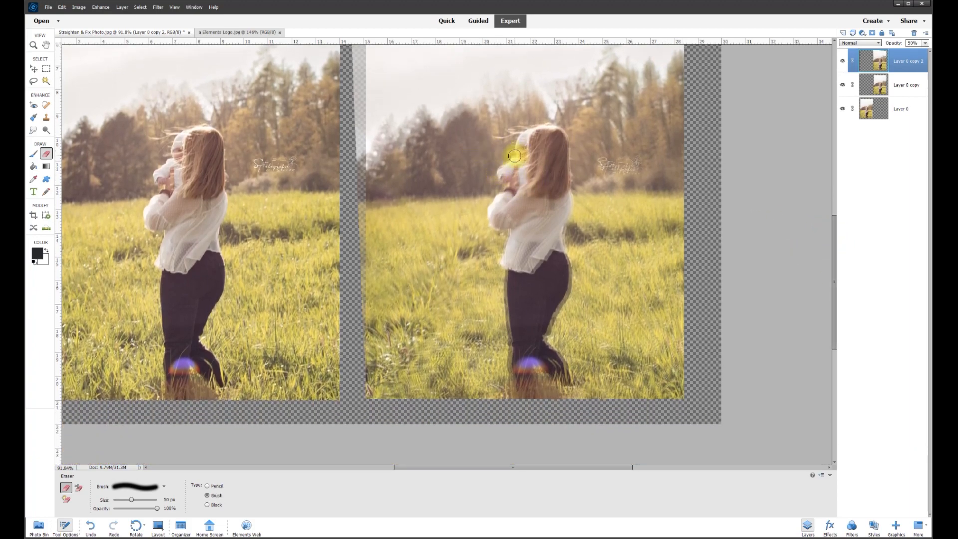
{"action": "left_click_drag", "start_coordinate": [500, 173], "coordinate": [520, 157]}
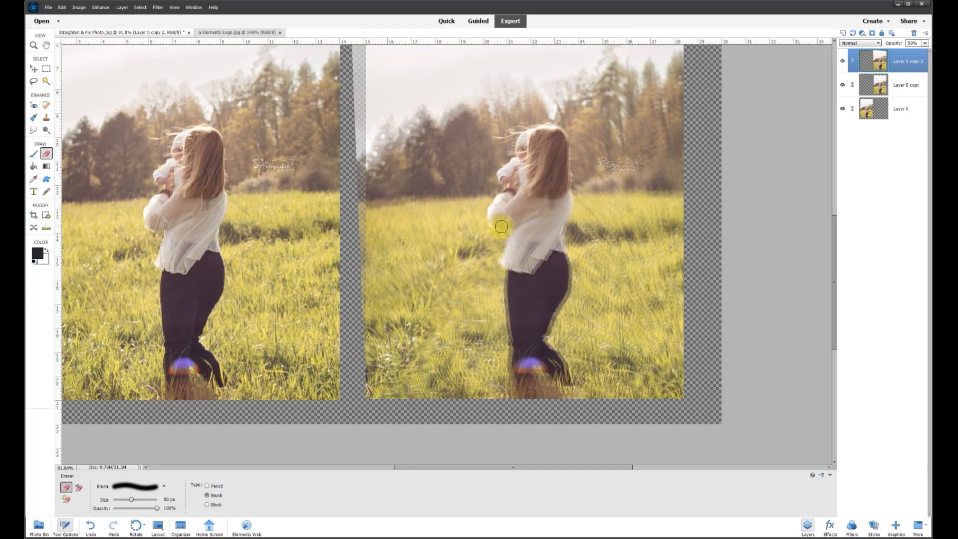
{"action": "left_click_drag", "start_coordinate": [508, 231], "coordinate": [524, 414]}
Hide Layer 0 copy and restore the opacity of Layer 0 copy 2 to 100%.
{"action": "left_click", "coordinate": [844, 87]}
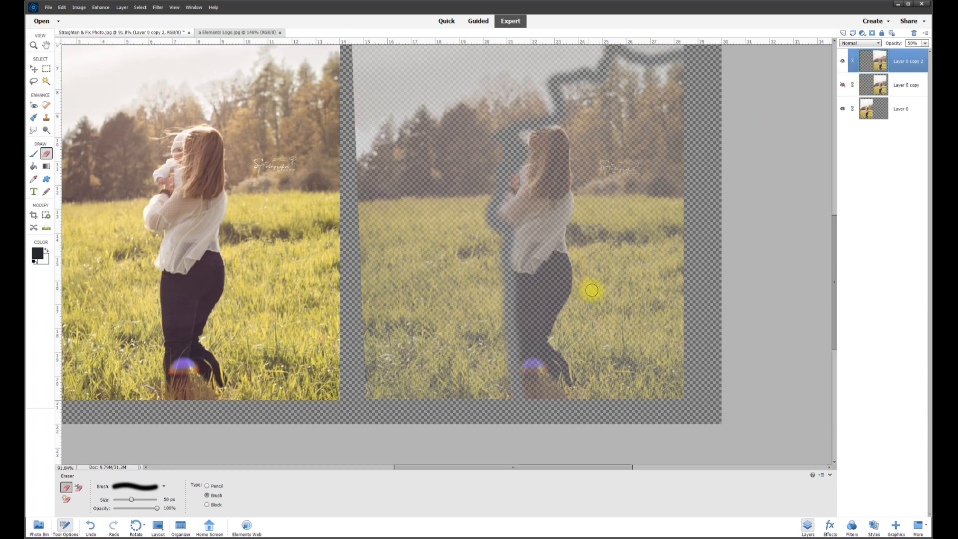
{"action": "left_click", "coordinate": [33, 68]}
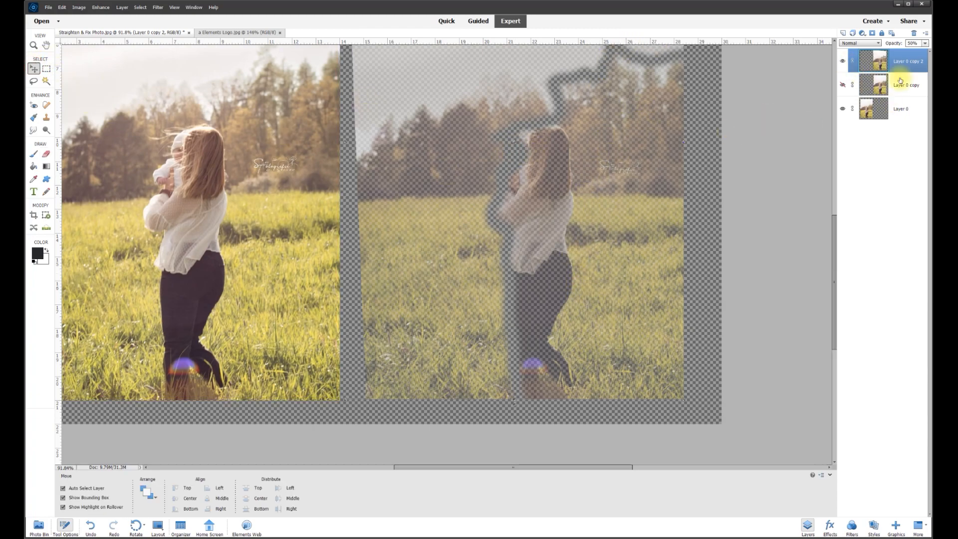
{"action": "left_click", "coordinate": [926, 44]}
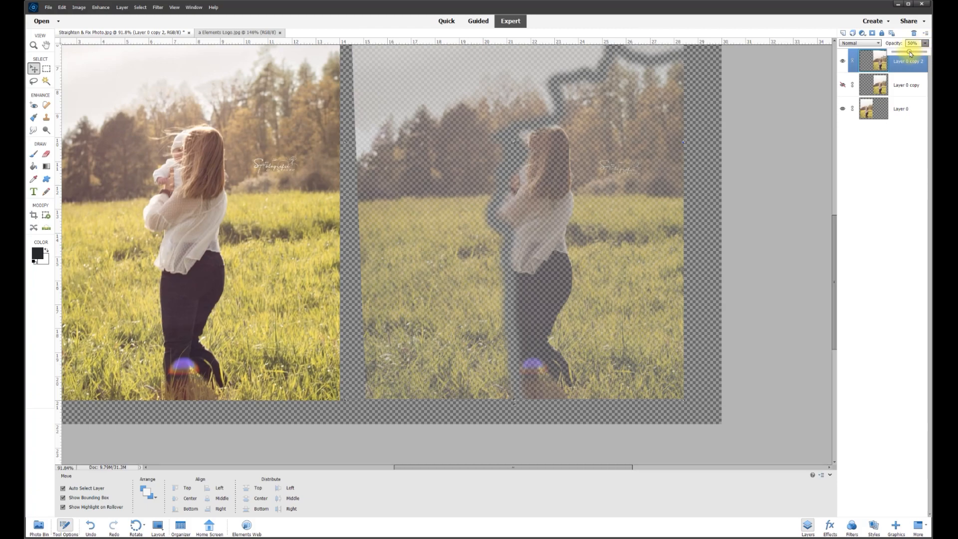
{"action": "left_click_drag", "start_coordinate": [928, 54], "coordinate": [931, 54]}
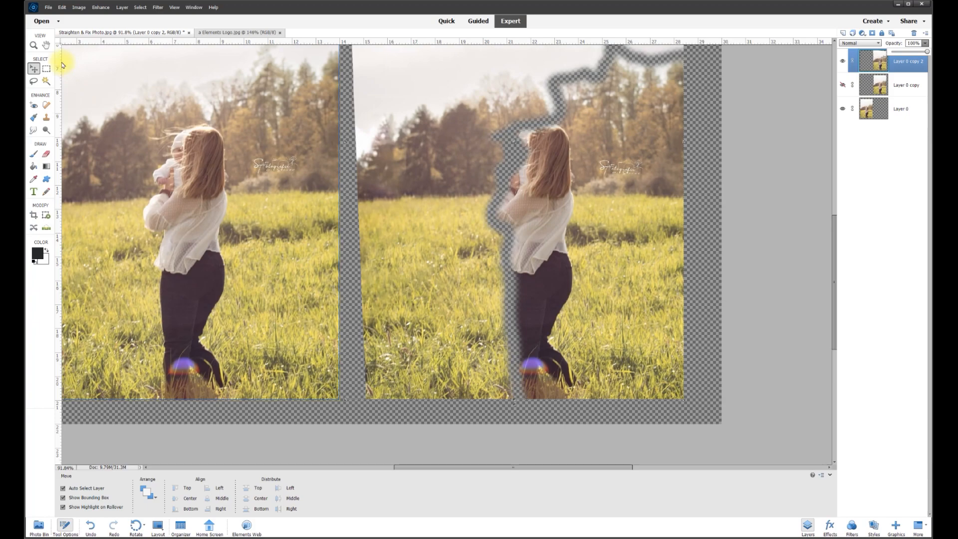
Lasso and delete the woman and everything right of the erased path on Layer 0 copy 2, and show Layer 0 copy again.
{"action": "left_click", "coordinate": [35, 85]}
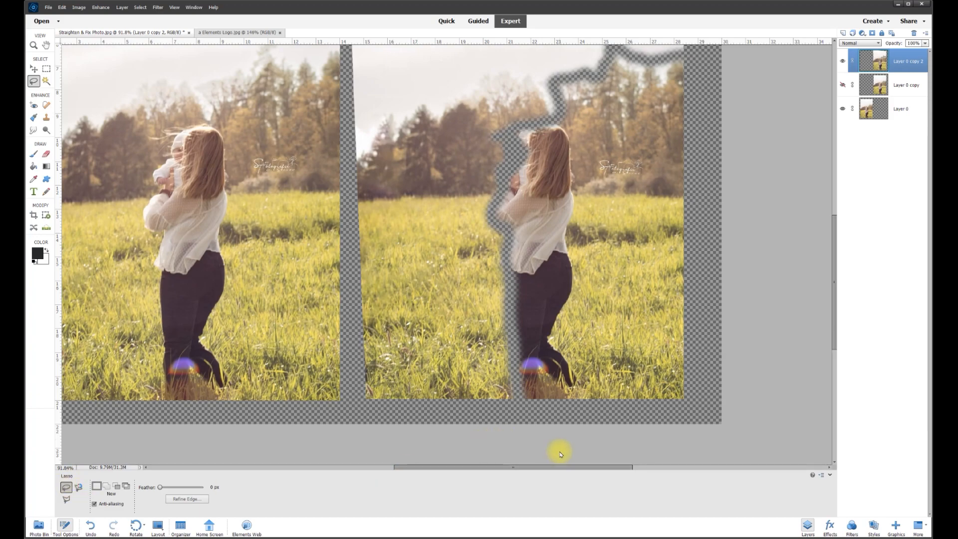
{"action": "mouse_move", "coordinate": [710, 80]}
{"action": "left_mouse_down"}
{"action": "mouse_move", "coordinate": [699, 56]}
{"action": "mouse_move", "coordinate": [606, 65]}
{"action": "mouse_move", "coordinate": [540, 124]}
{"action": "mouse_move", "coordinate": [507, 134]}
{"action": "mouse_move", "coordinate": [496, 214]}
{"action": "mouse_move", "coordinate": [514, 391]}
{"action": "mouse_move", "coordinate": [569, 406]}
{"action": "mouse_move", "coordinate": [681, 406]}
{"action": "mouse_move", "coordinate": [726, 160]}
{"action": "mouse_move", "coordinate": [711, 95]}
{"action": "left_mouse_up"}
{"action": "key", "text": "Delete"}
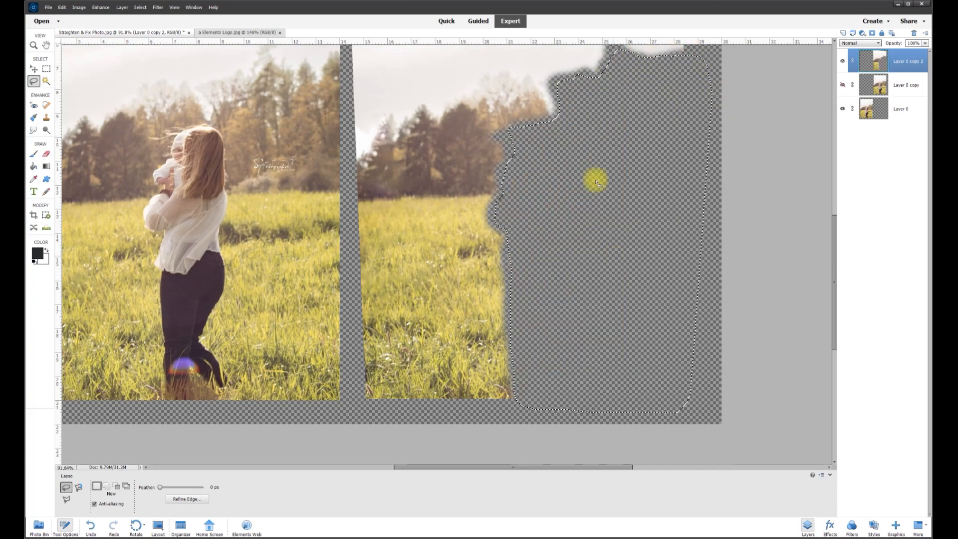
{"action": "key", "text": "ctrl+d"}
{"action": "scroll", "coordinate": [604, 247], "scroll_direction": "down", "scroll_amount": 3}
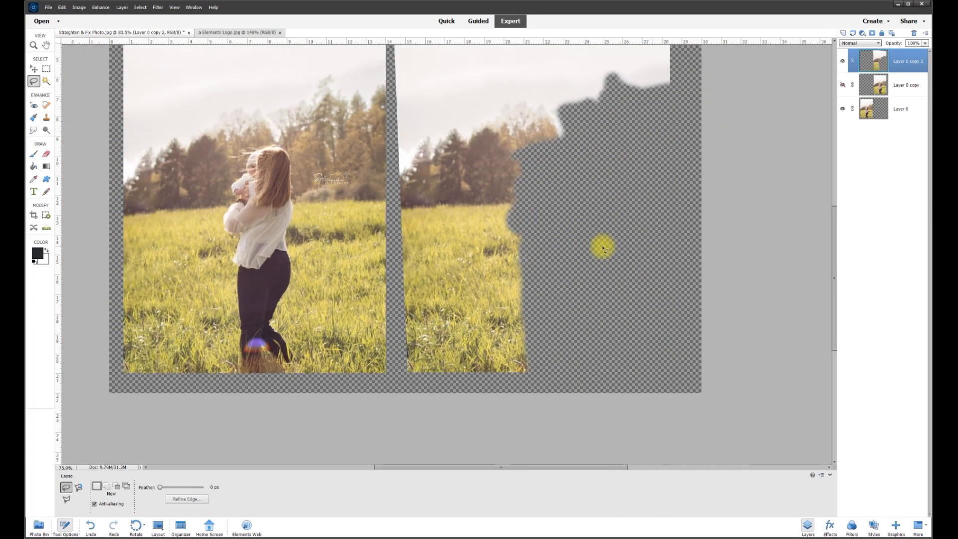
{"action": "left_click", "coordinate": [843, 86]}
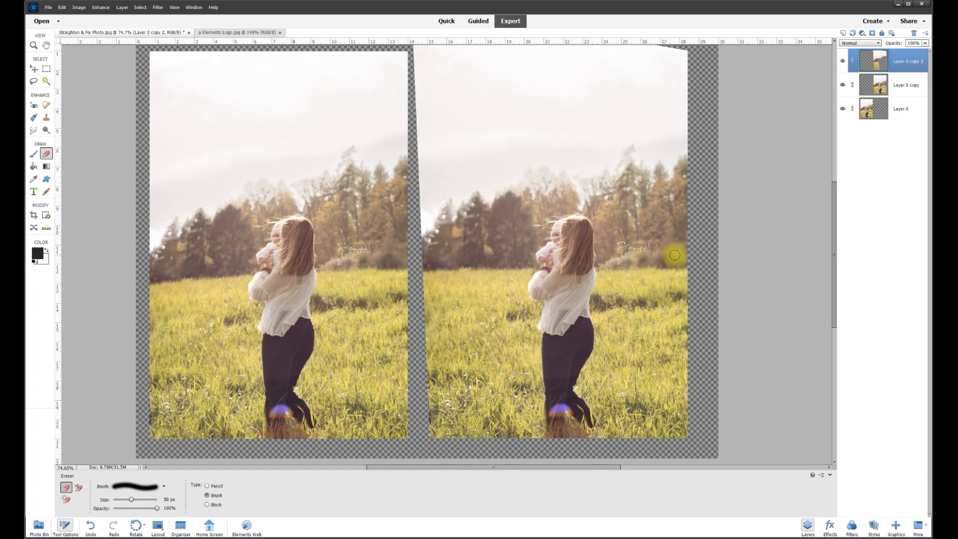
Compare the right-hand photo with Layer 0 copy 2 hidden and shown.
{"action": "left_click", "coordinate": [34, 70]}
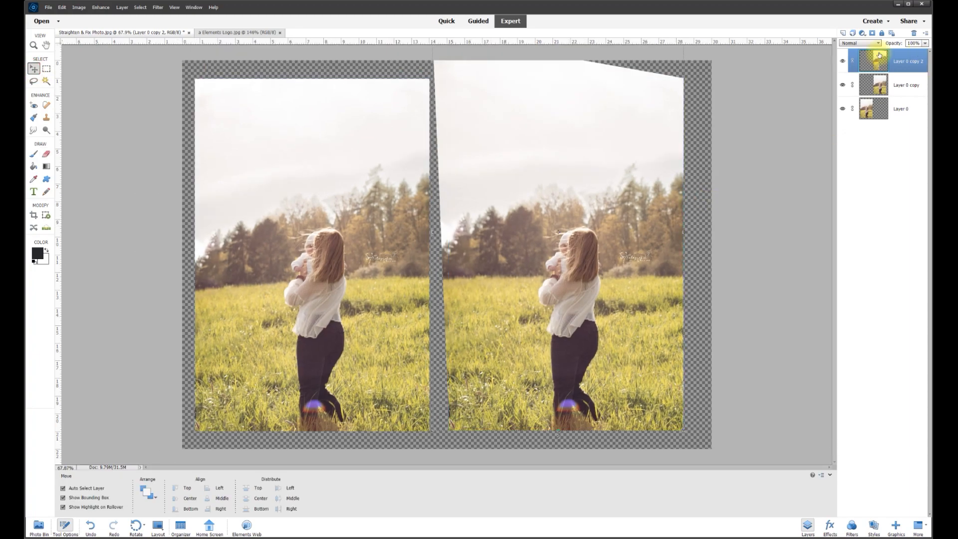
{"action": "left_click", "coordinate": [844, 61]}
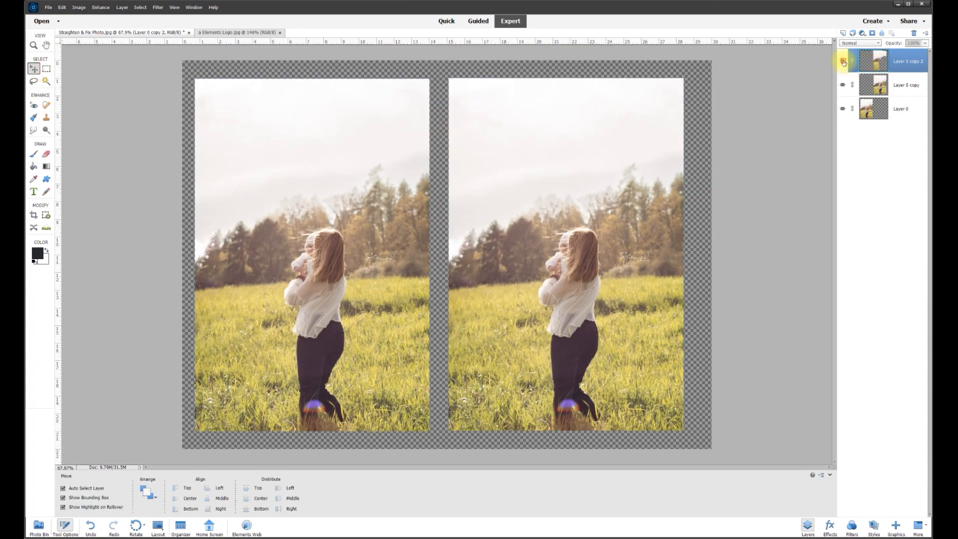
{"action": "left_click", "coordinate": [844, 62]}
{"action": "left_click", "coordinate": [845, 62]}
{"action": "left_click", "coordinate": [844, 62]}
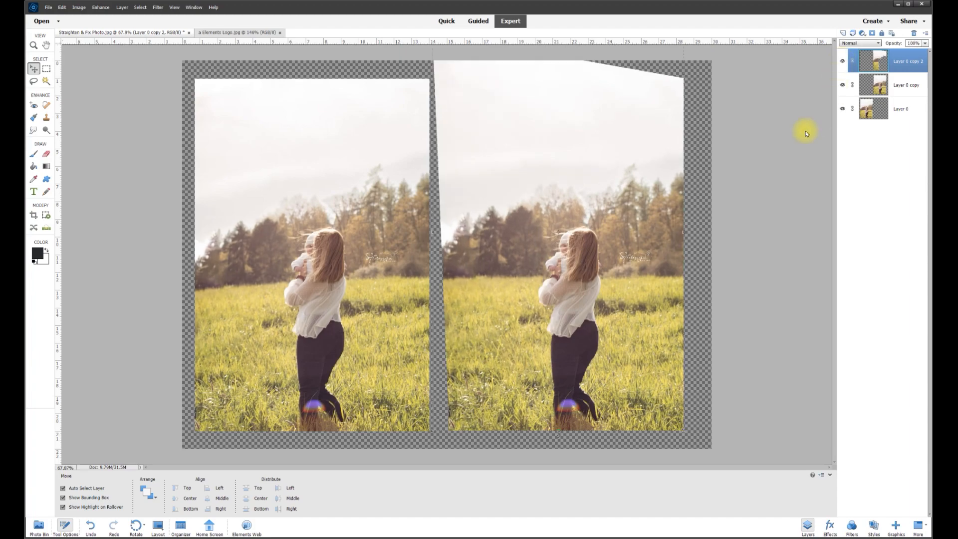
Merge Layer 0 copy 2 down into Layer 0 copy and check the merged layer by hiding and showing it.
{"action": "left_click", "coordinate": [901, 61]}
{"action": "right_click", "coordinate": [901, 60]}
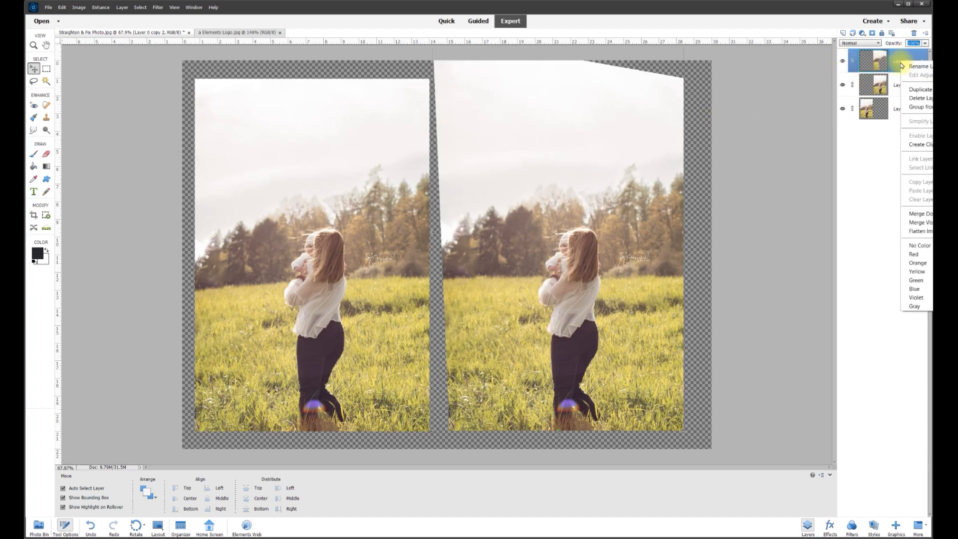
{"action": "left_click", "coordinate": [918, 214]}
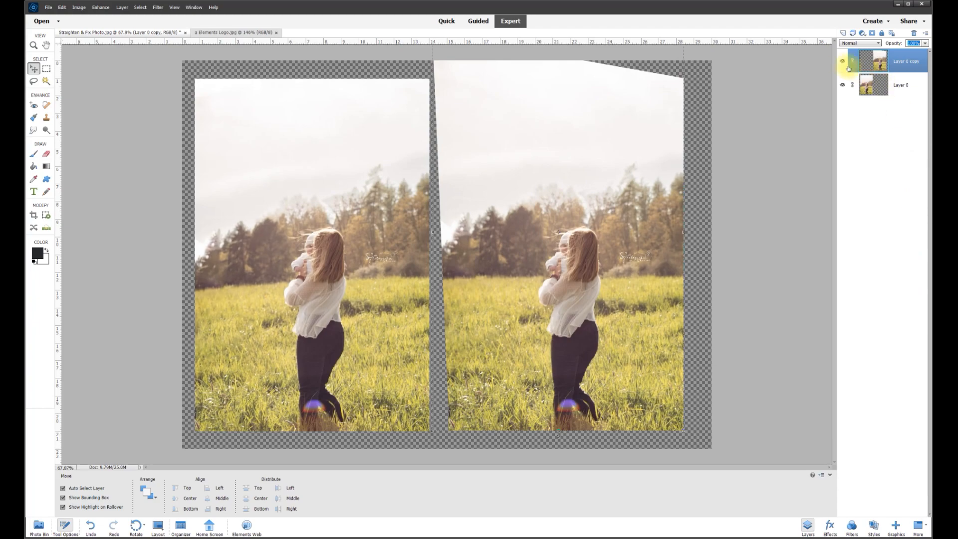
{"action": "left_click", "coordinate": [843, 61]}
{"action": "left_click", "coordinate": [842, 61]}
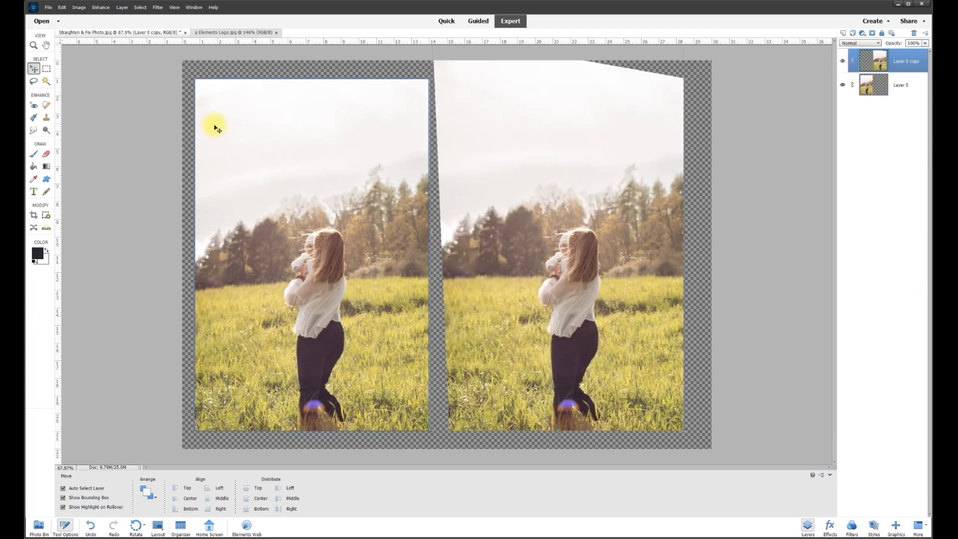
Select a rectangle across the slanted top edge of the right-hand photo and delete that strip from Layer 0 copy.
{"action": "left_click", "coordinate": [46, 69]}
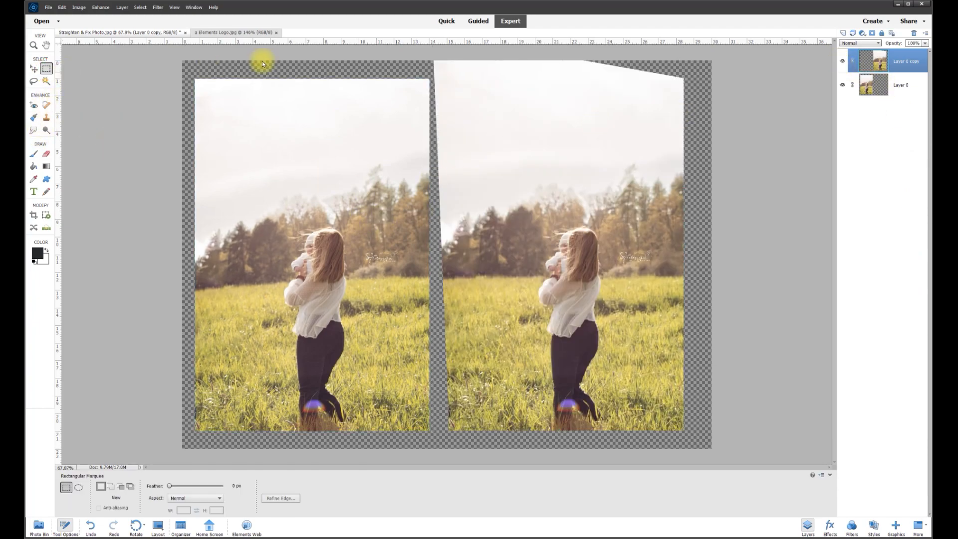
{"action": "left_click_drag", "start_coordinate": [400, 47], "coordinate": [719, 105]}
{"action": "key", "text": "Delete"}
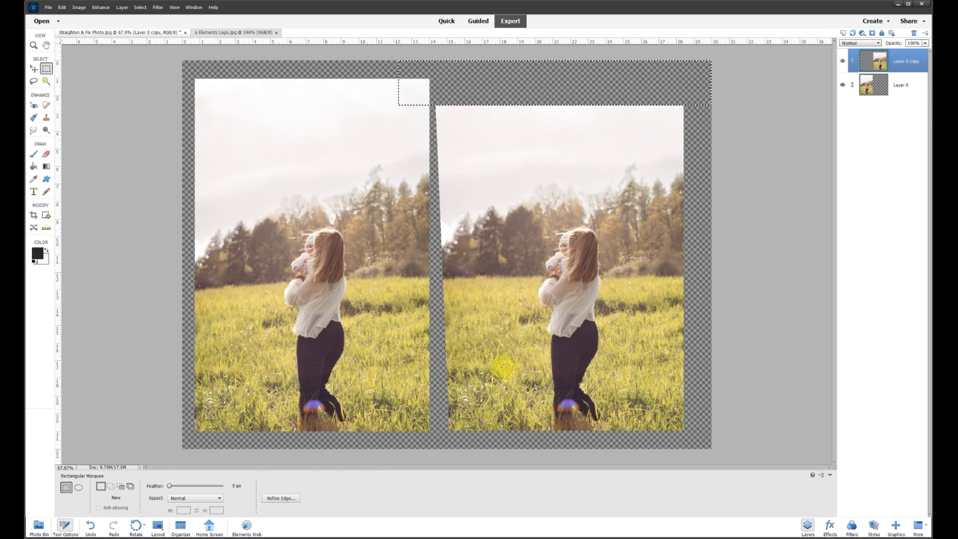
Delete the slanted strip along the left edge of the right-hand photo with a rectangular selection, and deselect.
{"action": "left_click_drag", "start_coordinate": [245, 69], "coordinate": [449, 437]}
{"action": "left_click", "coordinate": [449, 437]}
{"action": "key", "text": "Delete"}
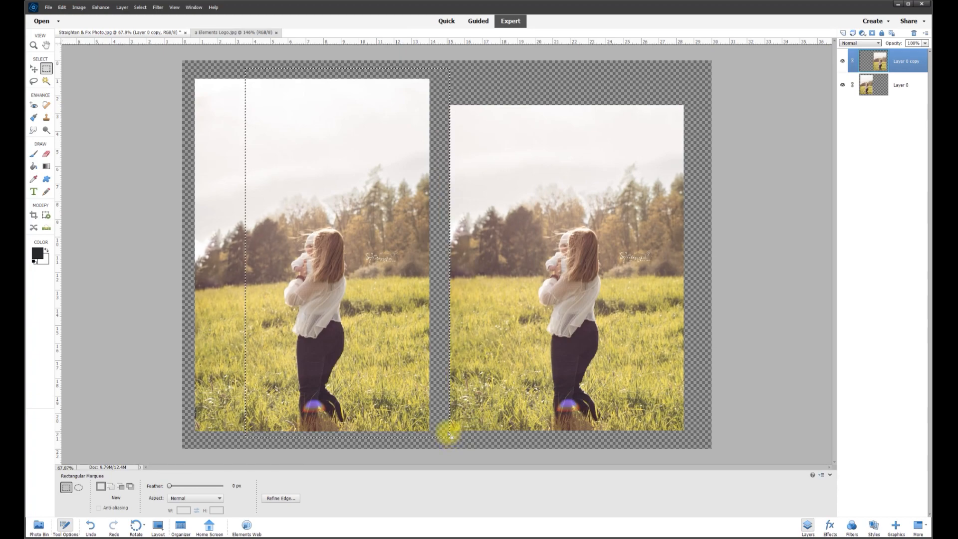
{"action": "key", "text": "ctrl+d"}
{"action": "left_click", "coordinate": [33, 68]}
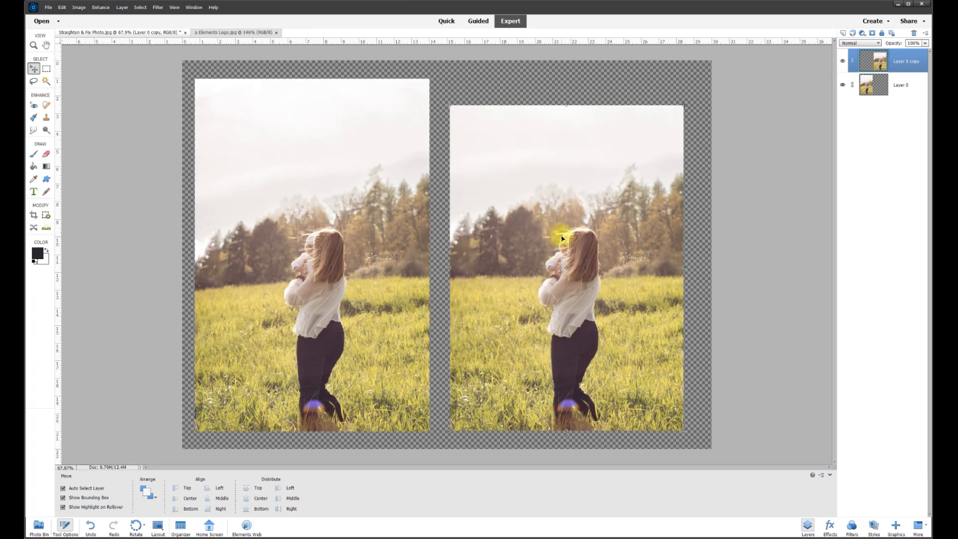
Try Auto Smart Fix on the straightened photo and undo it.
{"action": "left_click", "coordinate": [99, 8]}
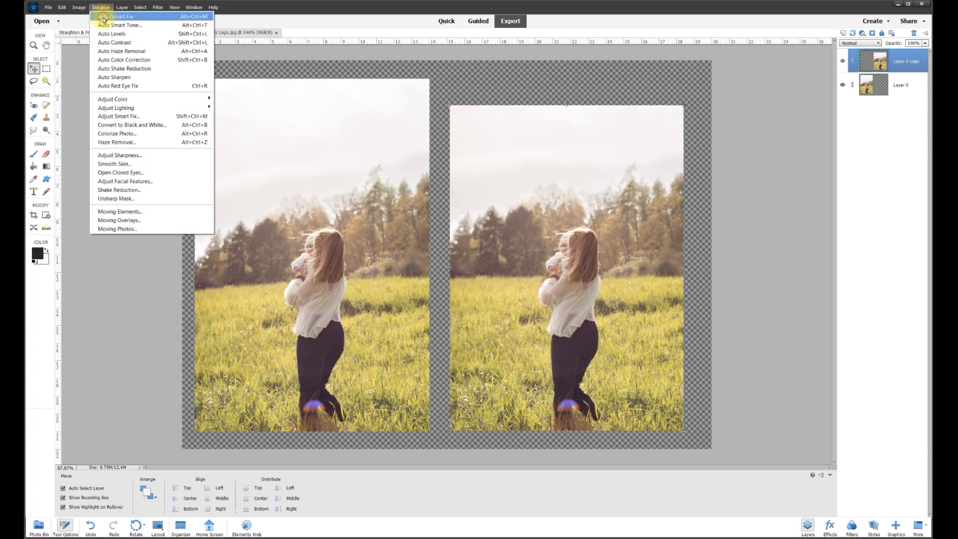
{"action": "left_click", "coordinate": [104, 18]}
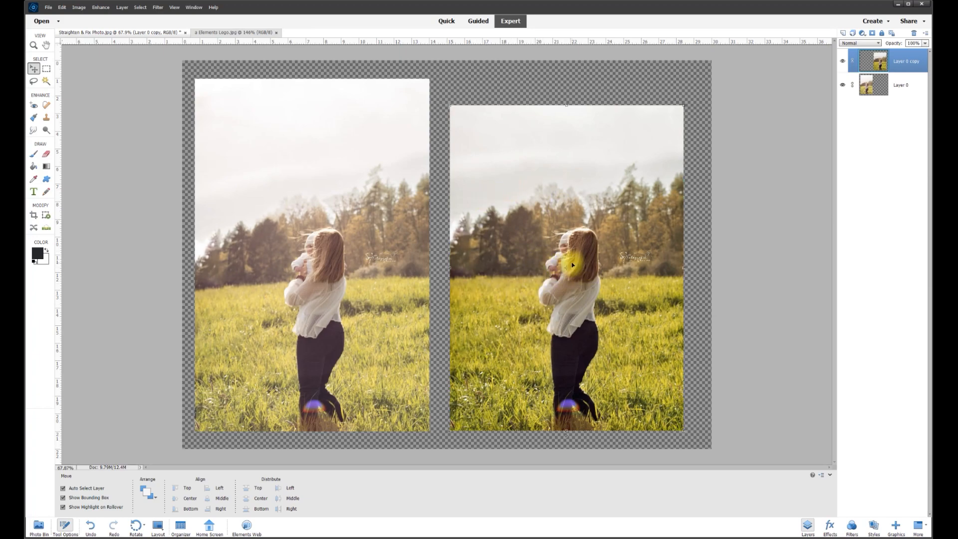
{"action": "key", "text": "ctrl+z"}
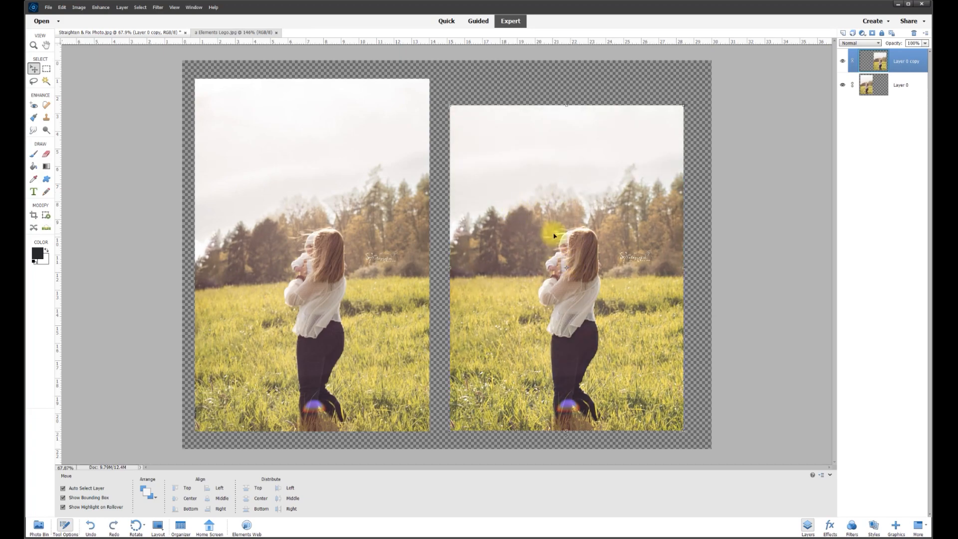
Start a Brightness/Contrast adjustment on Layer 0 copy with brightness -29 and contrast 28.
{"action": "left_click", "coordinate": [99, 8]}
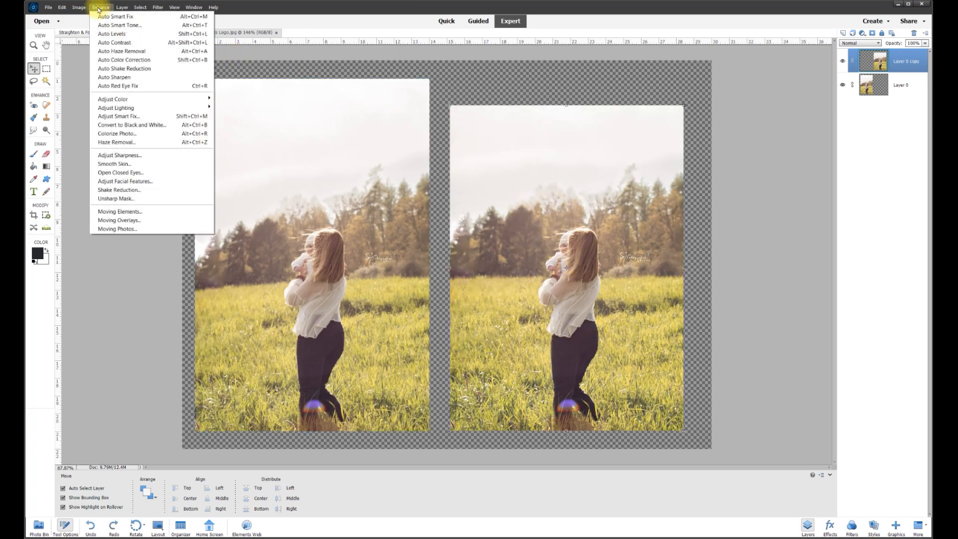
{"action": "mouse_move", "coordinate": [140, 107]}
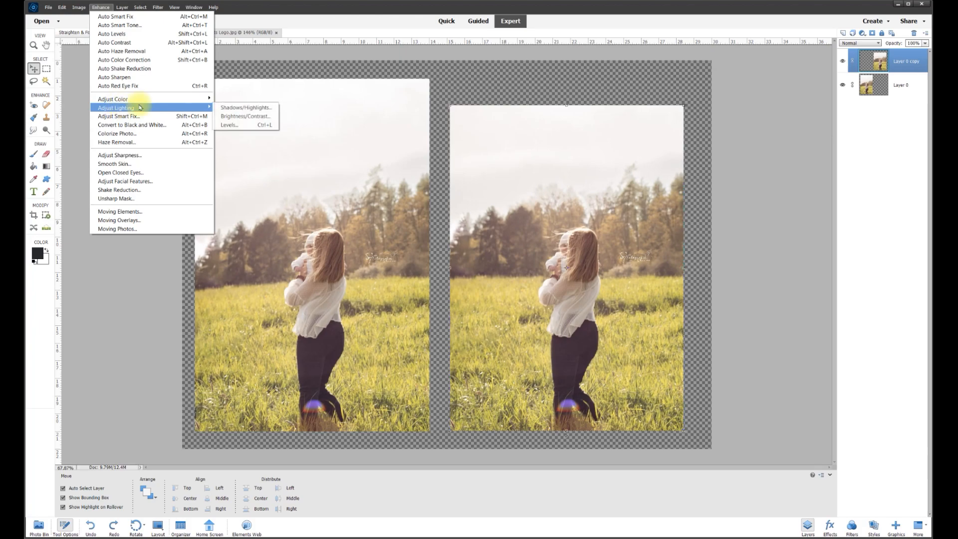
{"action": "left_click", "coordinate": [245, 117]}
{"action": "left_click_drag", "start_coordinate": [274, 122], "coordinate": [400, 157]}
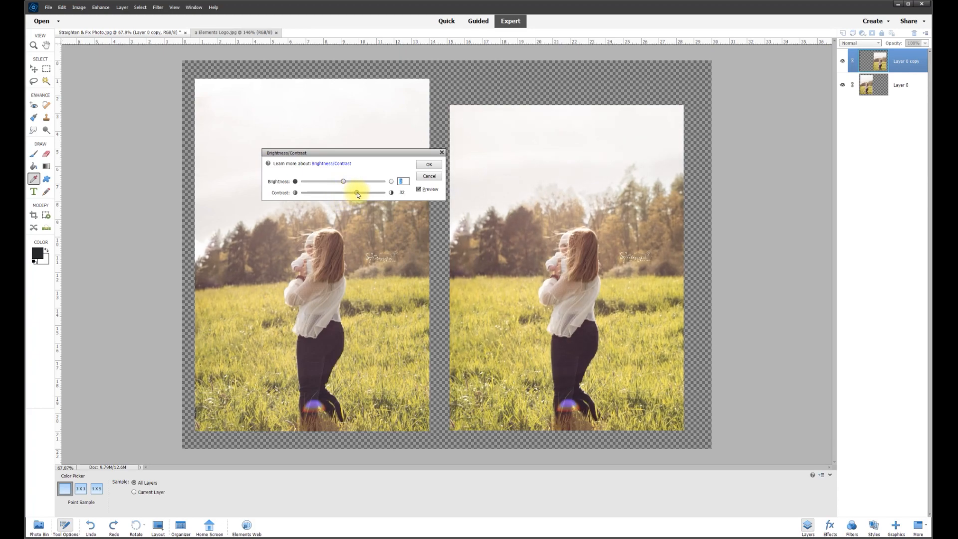
{"action": "left_click_drag", "start_coordinate": [369, 196], "coordinate": [332, 193]}
{"action": "mouse_move", "coordinate": [344, 182]}
{"action": "left_mouse_down"}
{"action": "mouse_move", "coordinate": [385, 187]}
{"action": "mouse_move", "coordinate": [306, 183]}
{"action": "mouse_move", "coordinate": [355, 187]}
{"action": "mouse_move", "coordinate": [335, 182]}
{"action": "left_mouse_up"}
Compare the photo with the Brightness/Contrast preview off and on, and apply the adjustment.
{"action": "left_click", "coordinate": [418, 189]}
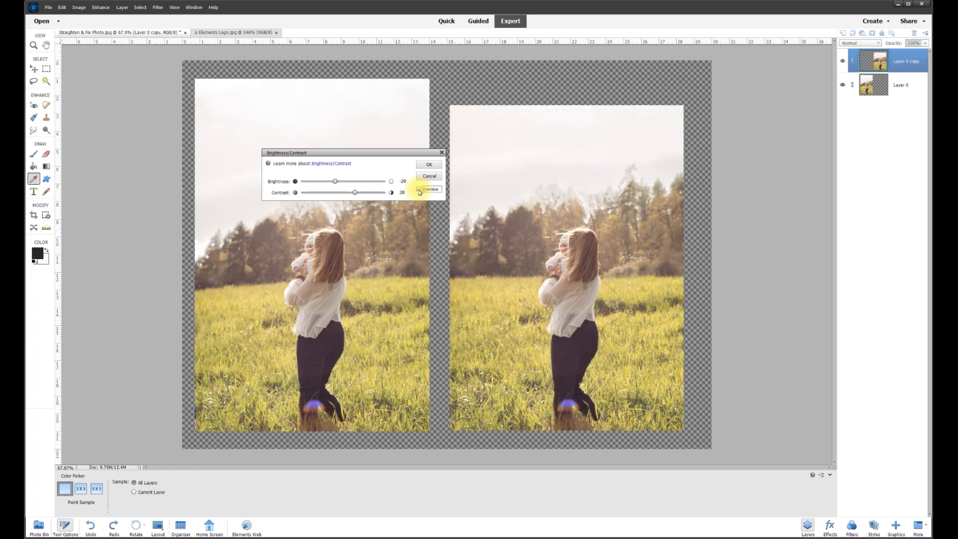
{"action": "left_click", "coordinate": [419, 190]}
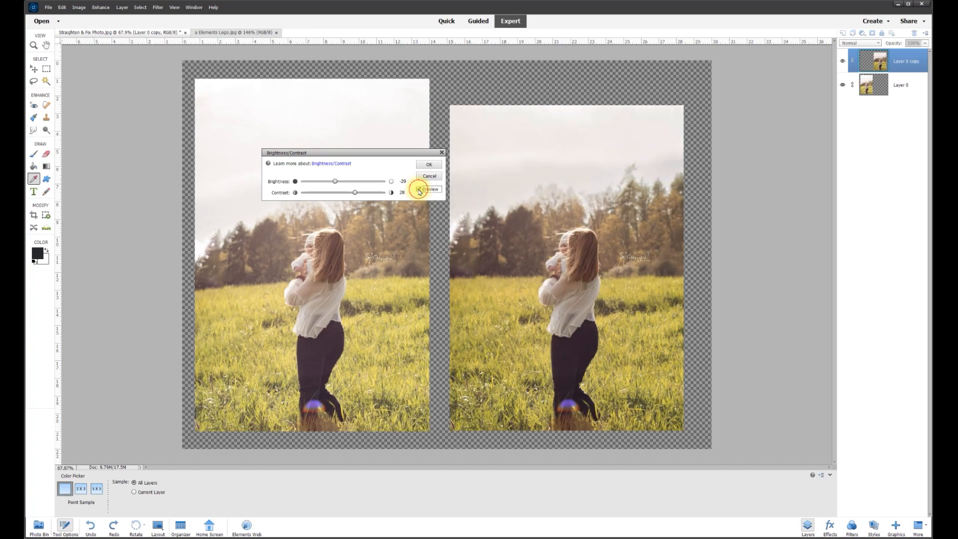
{"action": "left_click", "coordinate": [418, 189]}
{"action": "left_click", "coordinate": [419, 190]}
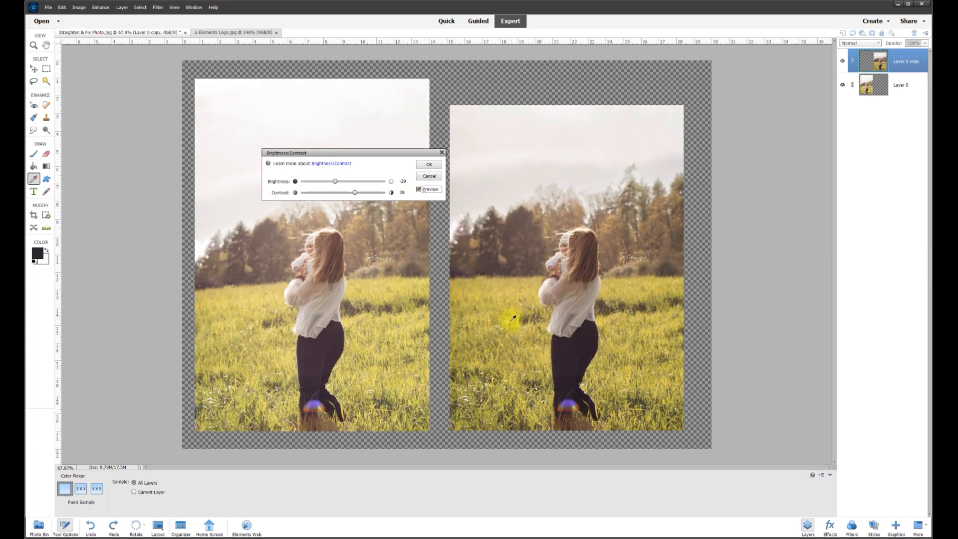
{"action": "left_click", "coordinate": [430, 166]}
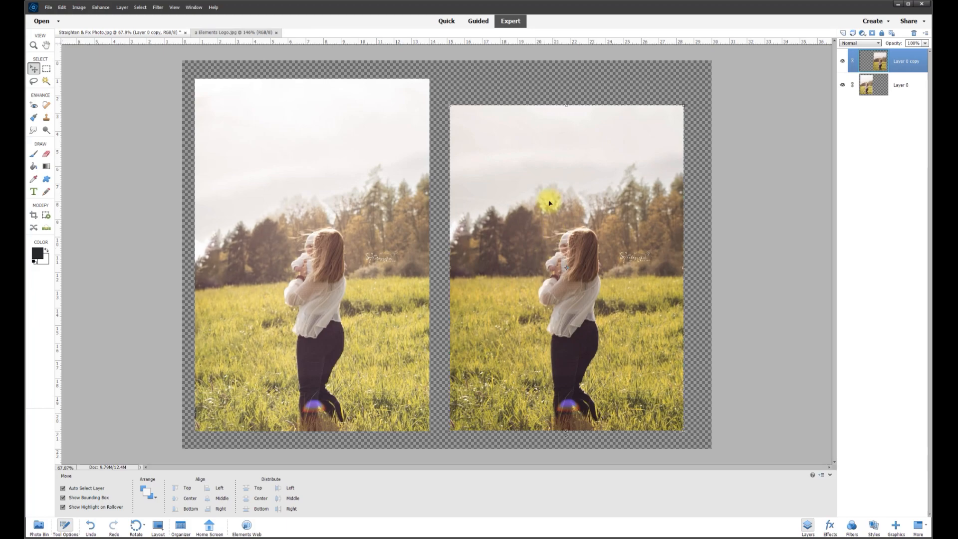
Start a Hue/Saturation adjustment on Layer 0 copy and set the master saturation to +15.
{"action": "left_click", "coordinate": [99, 8]}
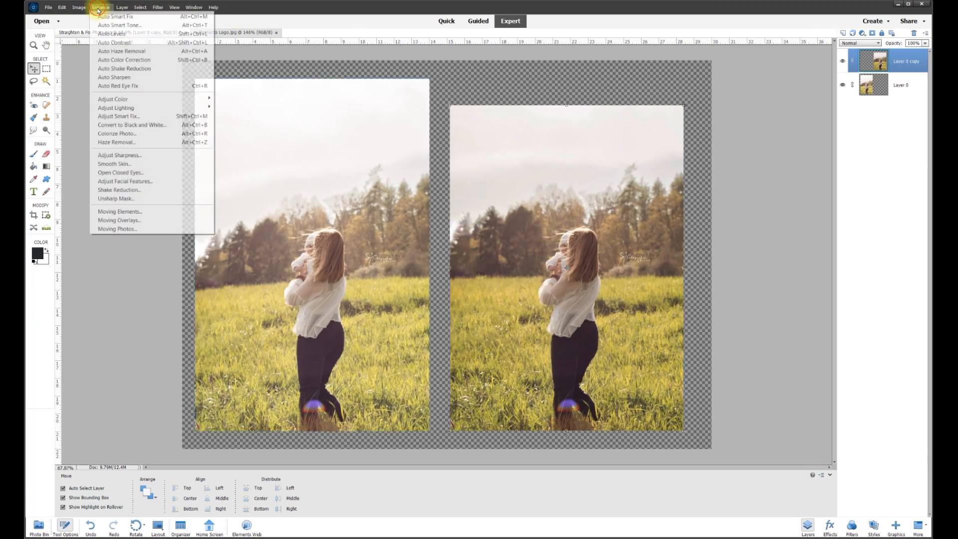
{"action": "mouse_move", "coordinate": [108, 99]}
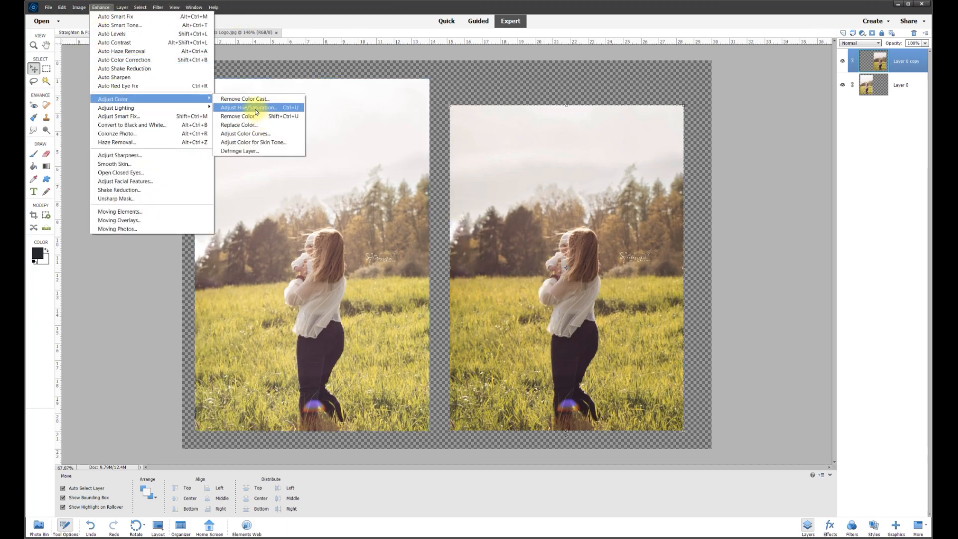
{"action": "left_click", "coordinate": [266, 109]}
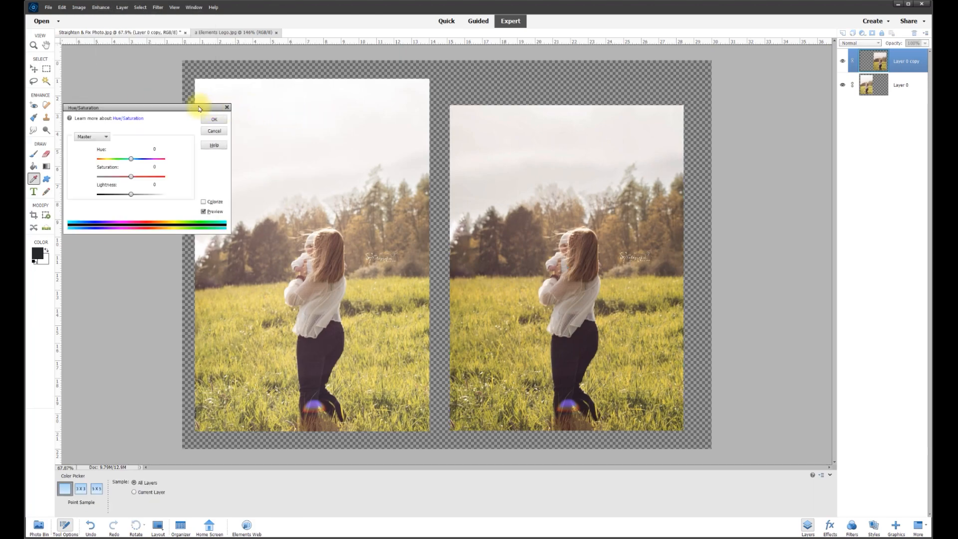
{"action": "mouse_move", "coordinate": [349, 160]}
{"action": "left_mouse_down"}
{"action": "mouse_move", "coordinate": [314, 158]}
{"action": "mouse_move", "coordinate": [384, 160]}
{"action": "mouse_move", "coordinate": [338, 159]}
{"action": "mouse_move", "coordinate": [347, 156]}
{"action": "left_mouse_up"}
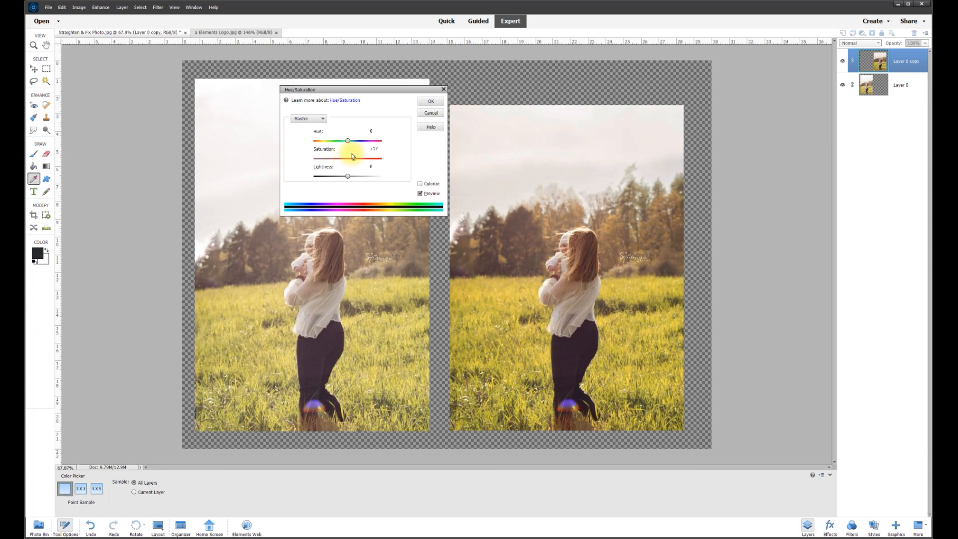
{"action": "left_click_drag", "start_coordinate": [353, 156], "coordinate": [353, 158]}
{"action": "left_click", "coordinate": [374, 152]}
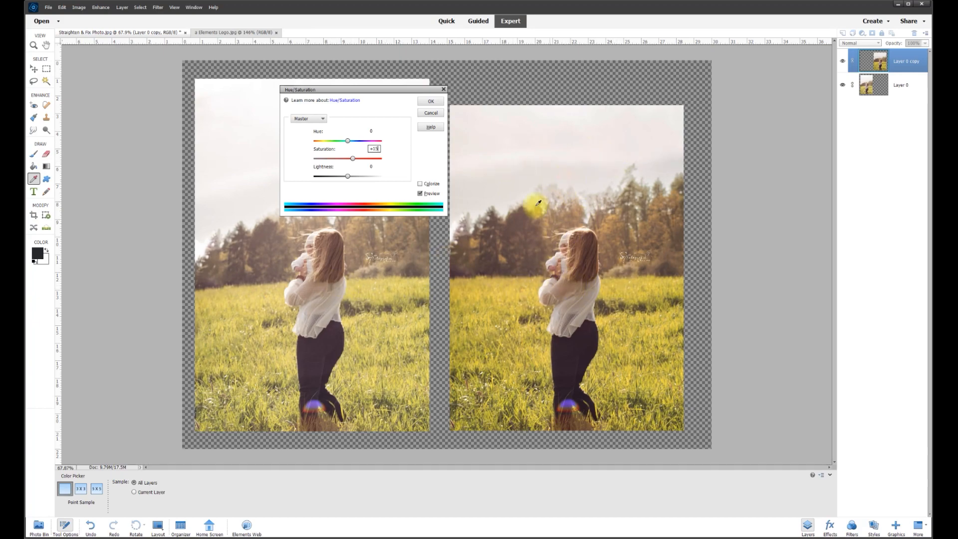
Set the lightness to -4, try a hue shift of +22, and apply the Hue/Saturation adjustment with the original hue.
{"action": "left_click_drag", "start_coordinate": [349, 180], "coordinate": [366, 178]}
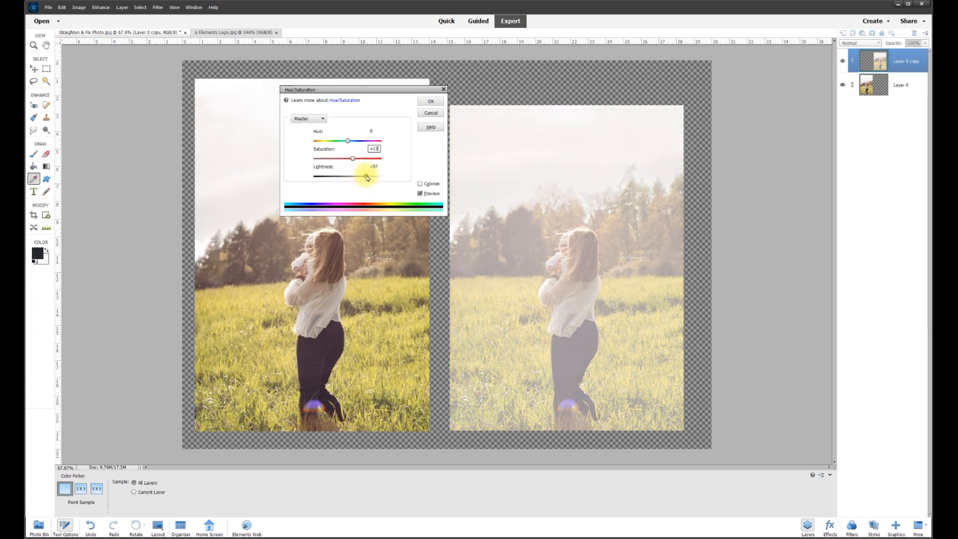
{"action": "left_click_drag", "start_coordinate": [366, 179], "coordinate": [347, 172]}
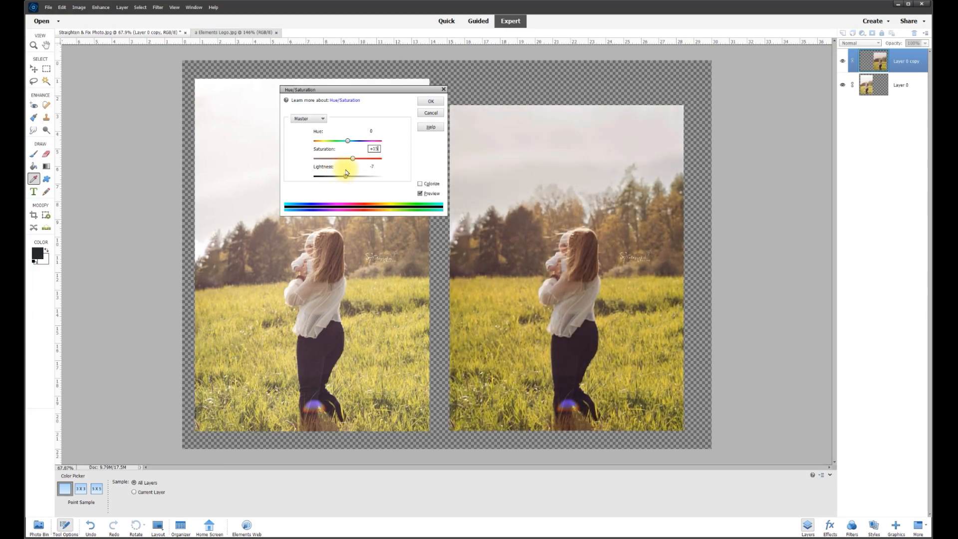
{"action": "left_click", "coordinate": [374, 166]}
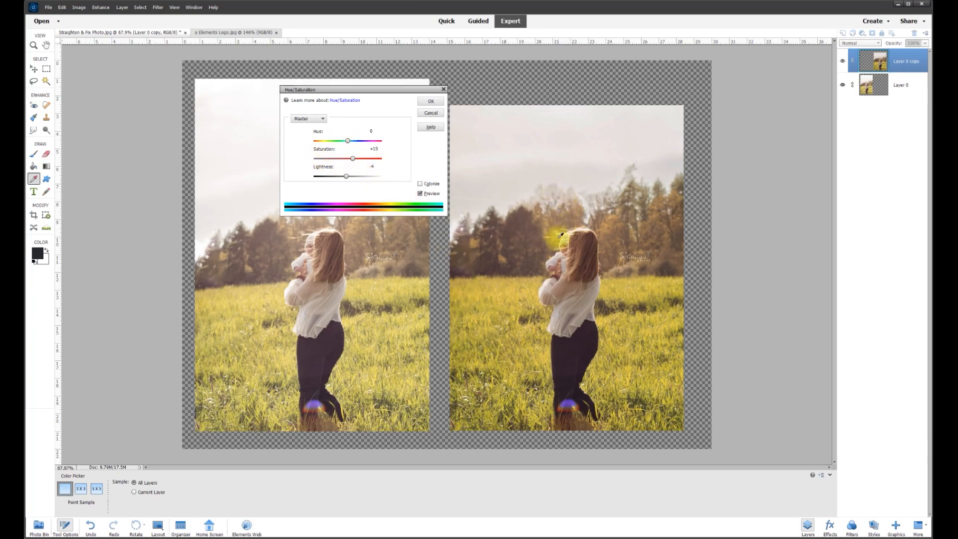
{"action": "mouse_move", "coordinate": [348, 144]}
{"action": "left_mouse_down"}
{"action": "mouse_move", "coordinate": [315, 141]}
{"action": "mouse_move", "coordinate": [398, 139]}
{"action": "mouse_move", "coordinate": [354, 143]}
{"action": "left_mouse_up"}
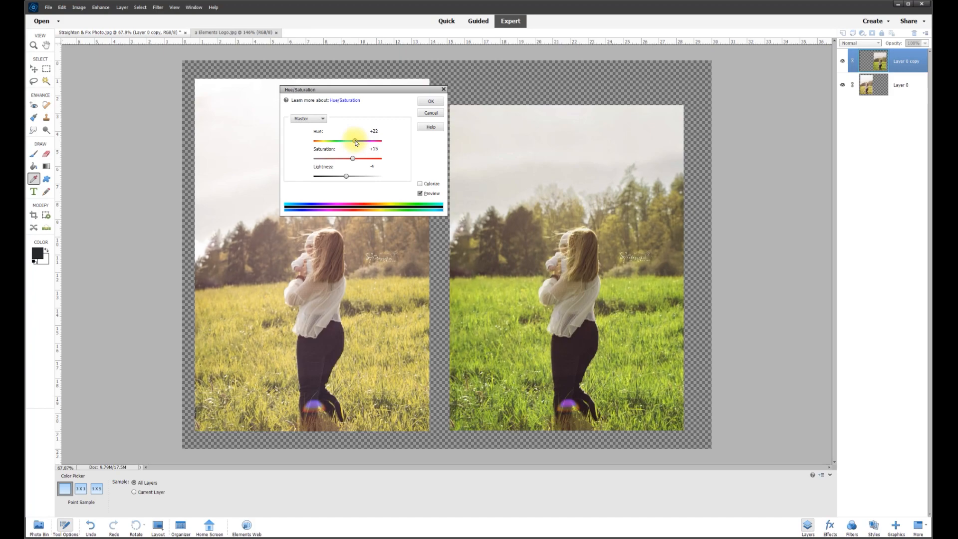
{"action": "left_click", "coordinate": [606, 345]}
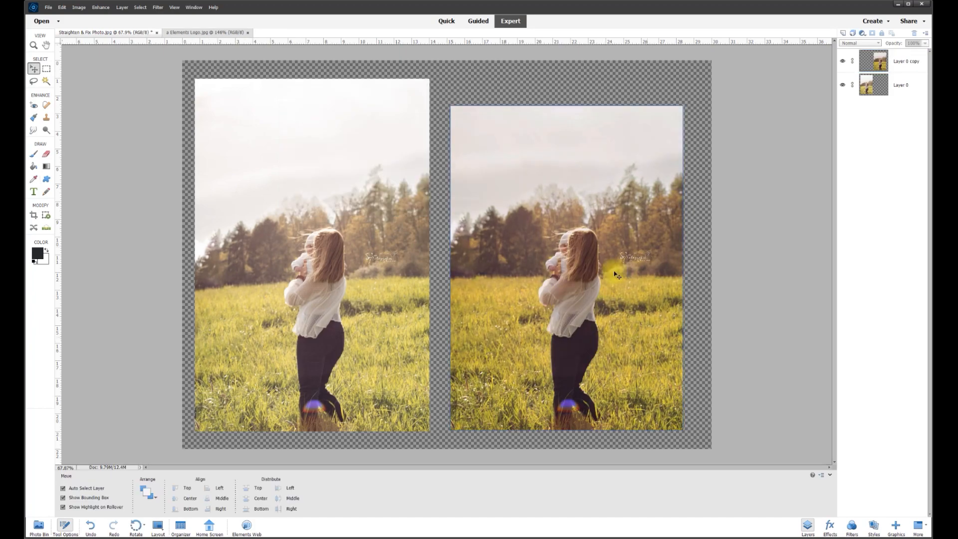